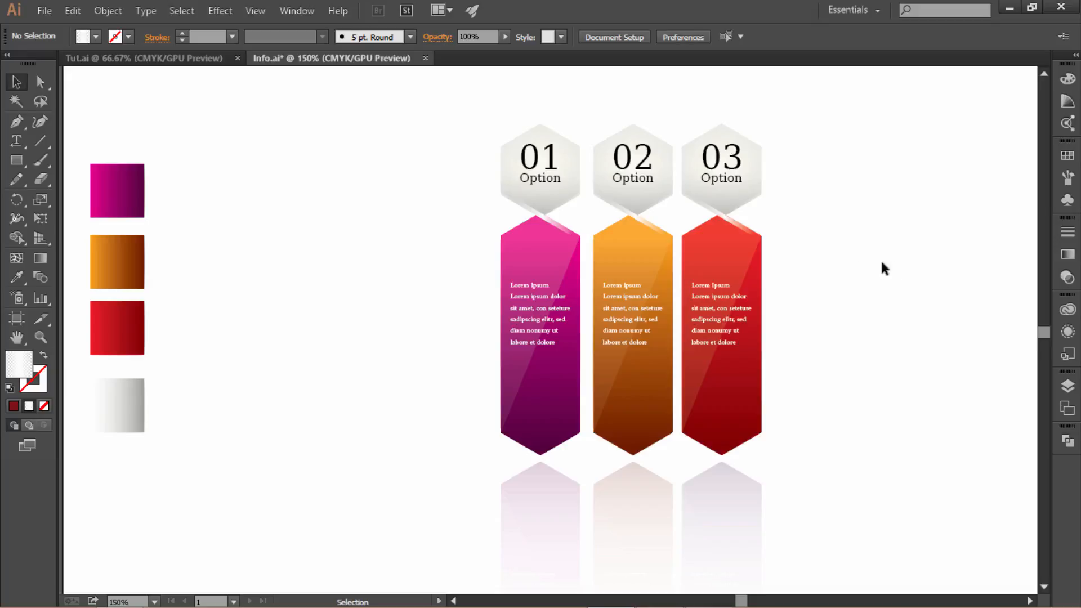
# Move the finished three-option infographic aside to clear space beside the gradient swatches
pyautogui.moveTo(447, 113); pyautogui.dragTo(763, 470)
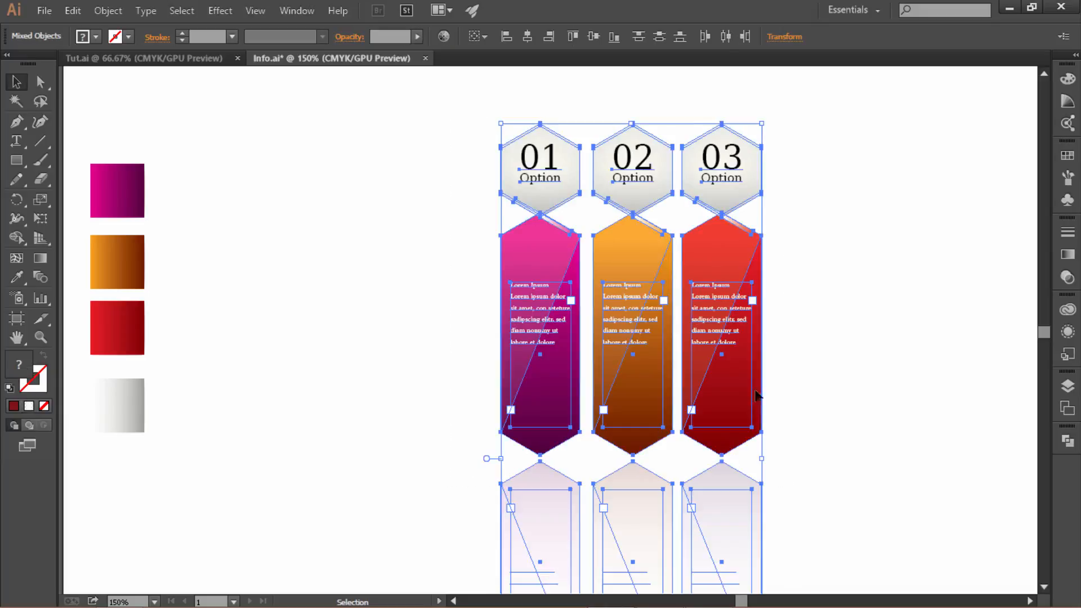
pyautogui.moveTo(733, 382); pyautogui.dragTo(974, 342)
pyautogui.click(574, 335)
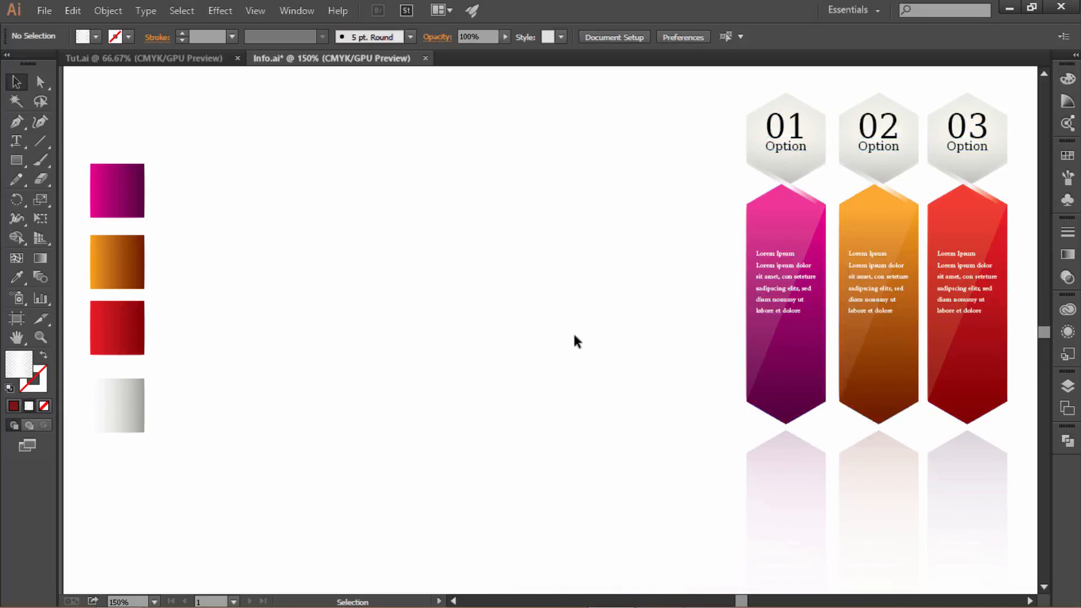
# Draw a flat-topped hexagon about 26 mm wide and 23 mm high with the Polygon tool in the empty area
pyautogui.click(23, 164)
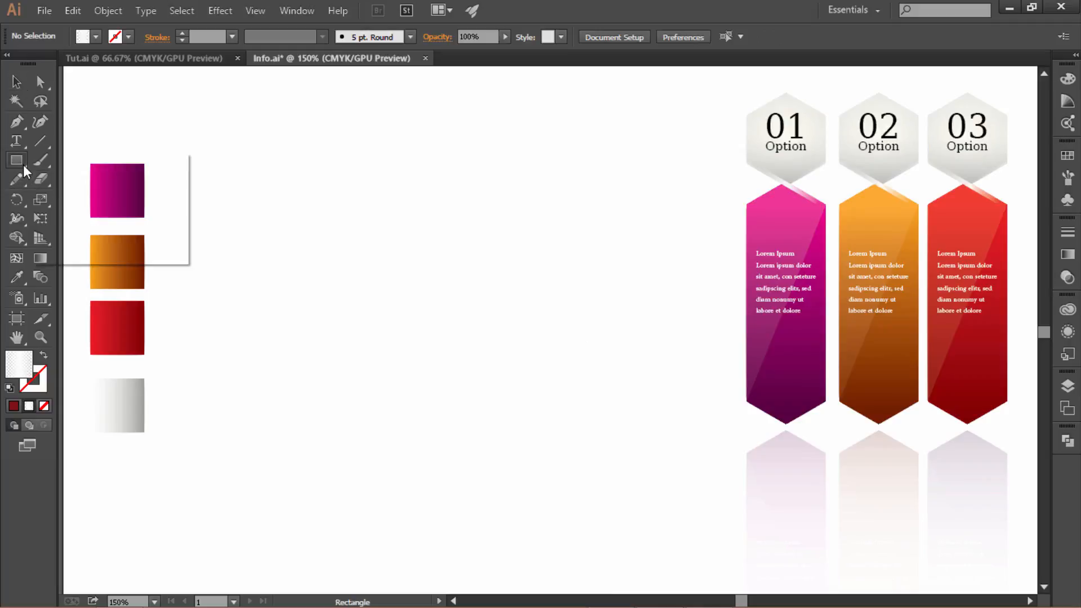
pyautogui.click(68, 218)
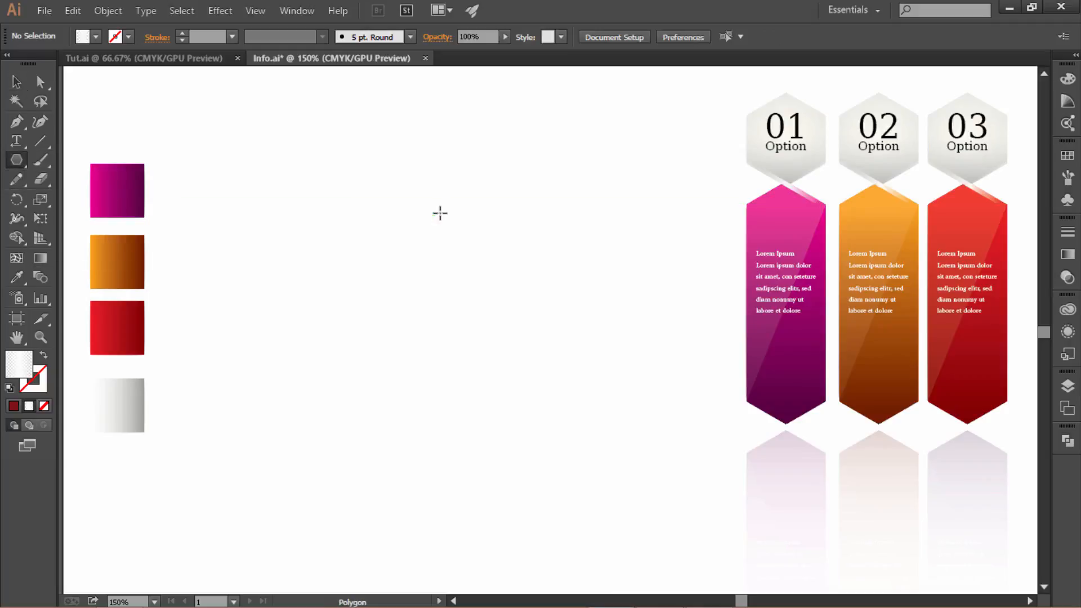
pyautogui.moveTo(412, 205); pyautogui.dragTo(464, 265)
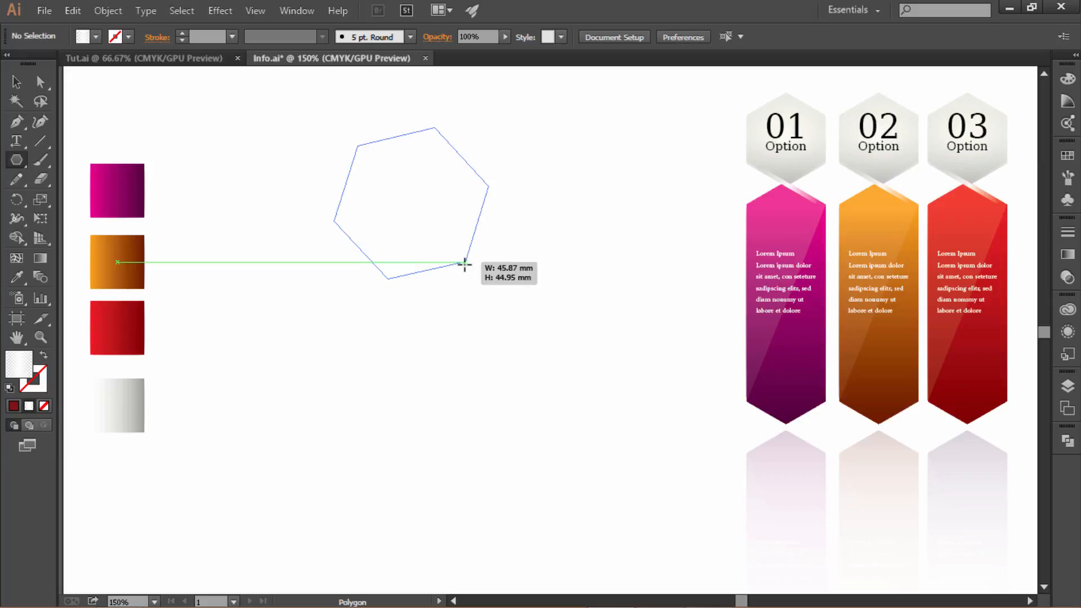
pyautogui.moveTo(465, 265); pyautogui.dragTo(443, 232)
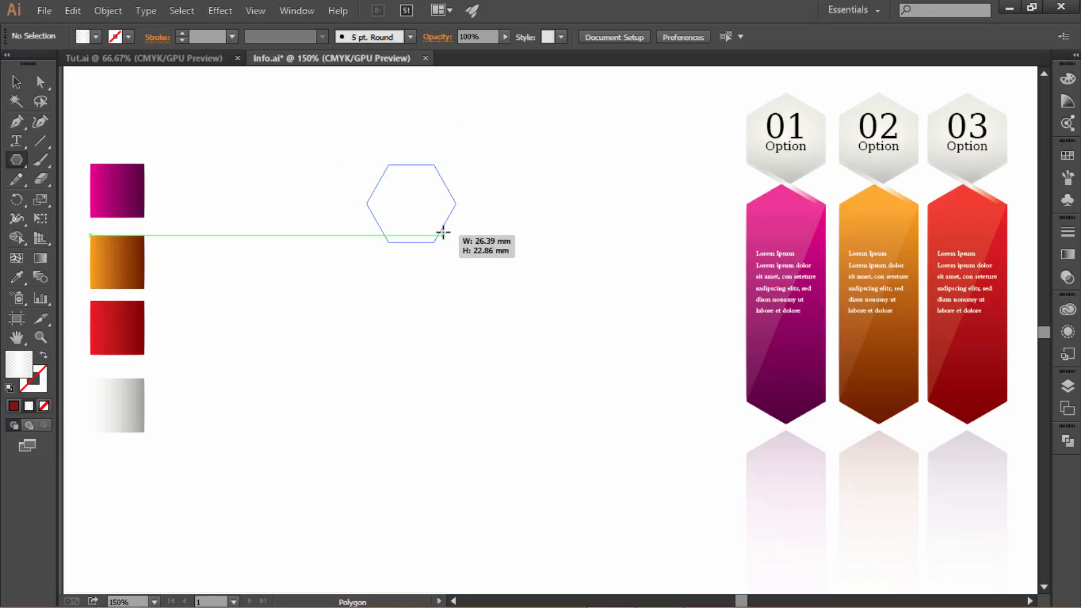
pyautogui.moveTo(443, 232); pyautogui.dragTo(443, 233)
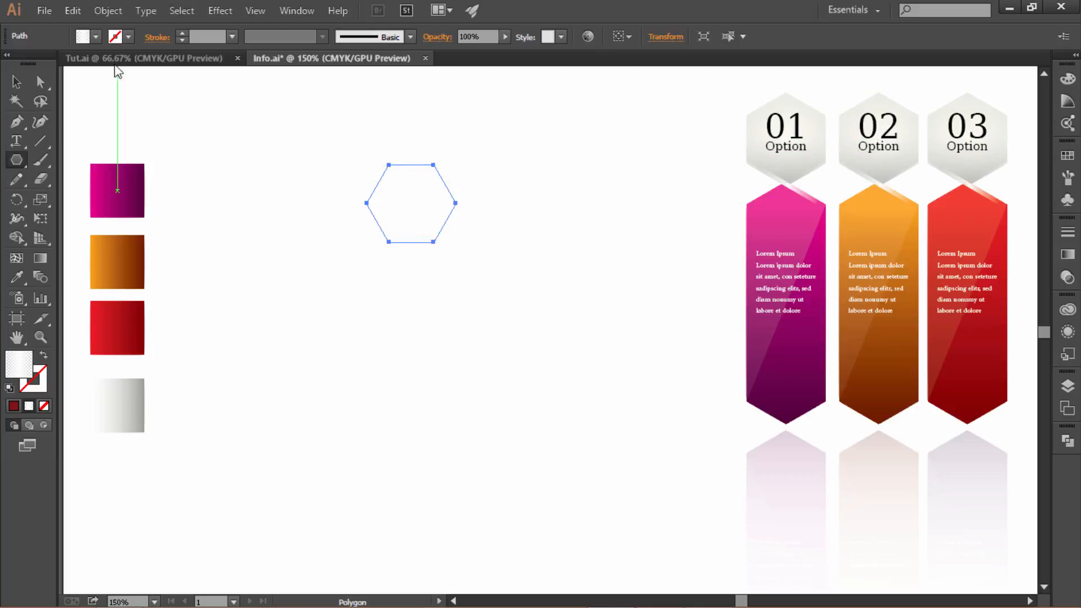
# Fill the new hexagon with solid red
pyautogui.click(97, 38)
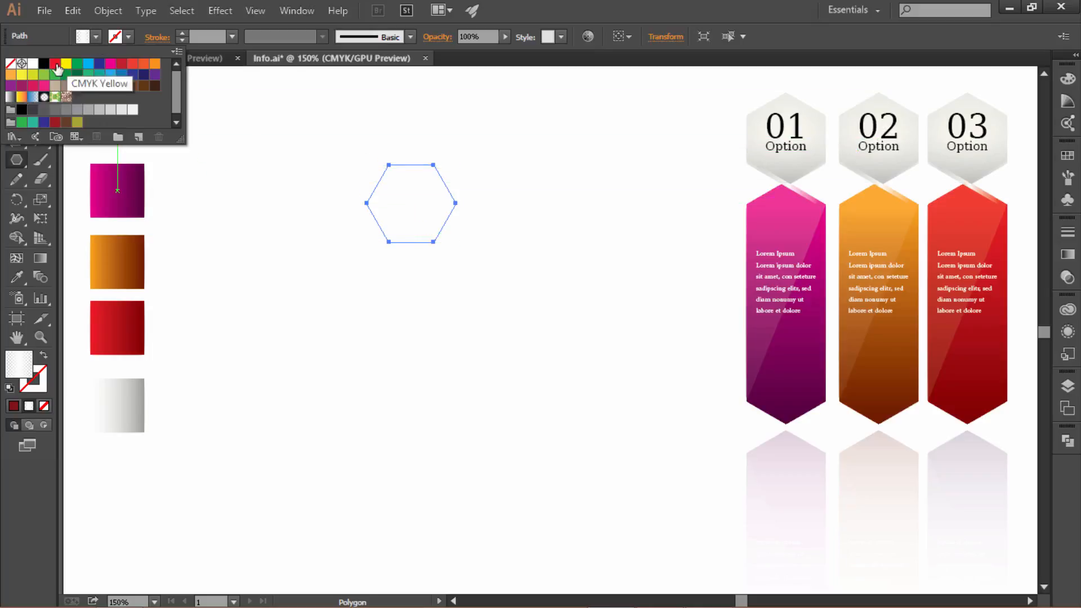
pyautogui.click(55, 63)
pyautogui.click(93, 38)
pyautogui.click(21, 82)
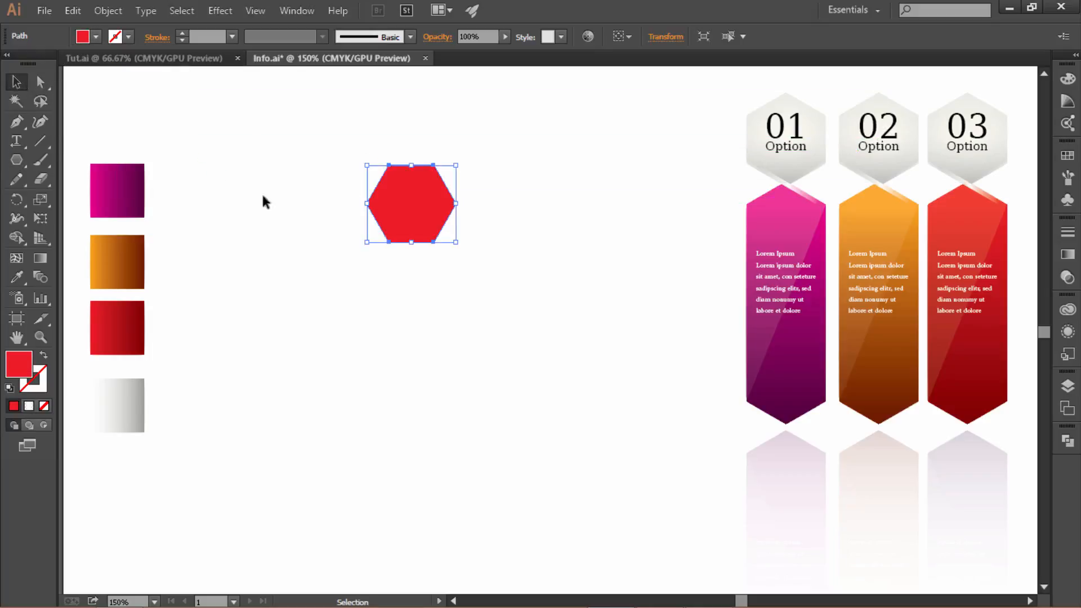
# Rotate the red hexagon by 90° and place a copy directly beneath it so their points touch
pyautogui.doubleClick(19, 201)
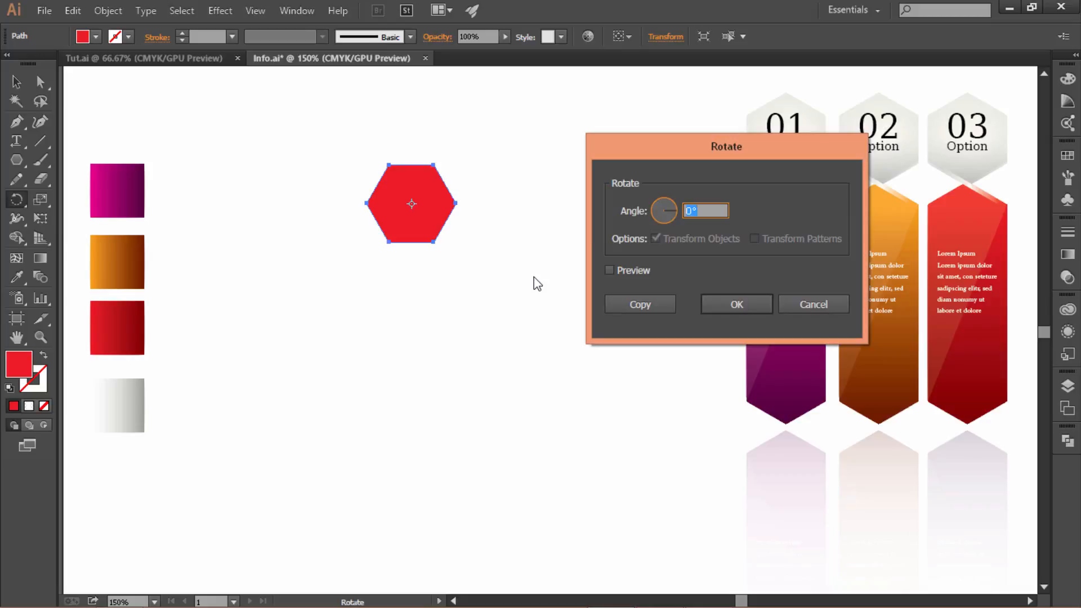
pyautogui.write('90')
pyautogui.click(714, 306)
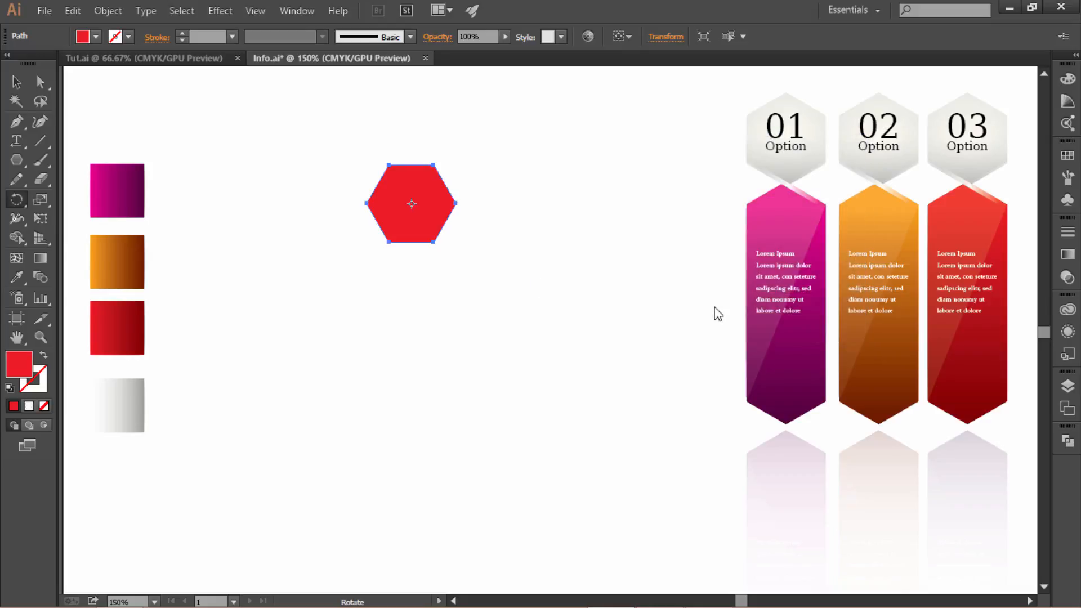
pyautogui.press('v')
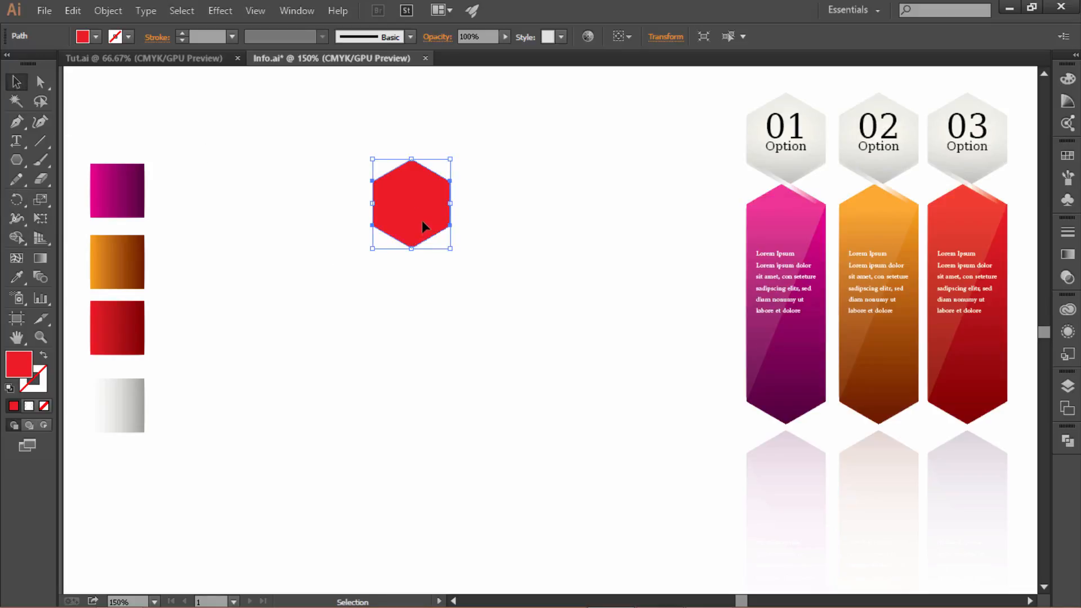
pyautogui.moveTo(435, 209); pyautogui.dragTo(434, 296)
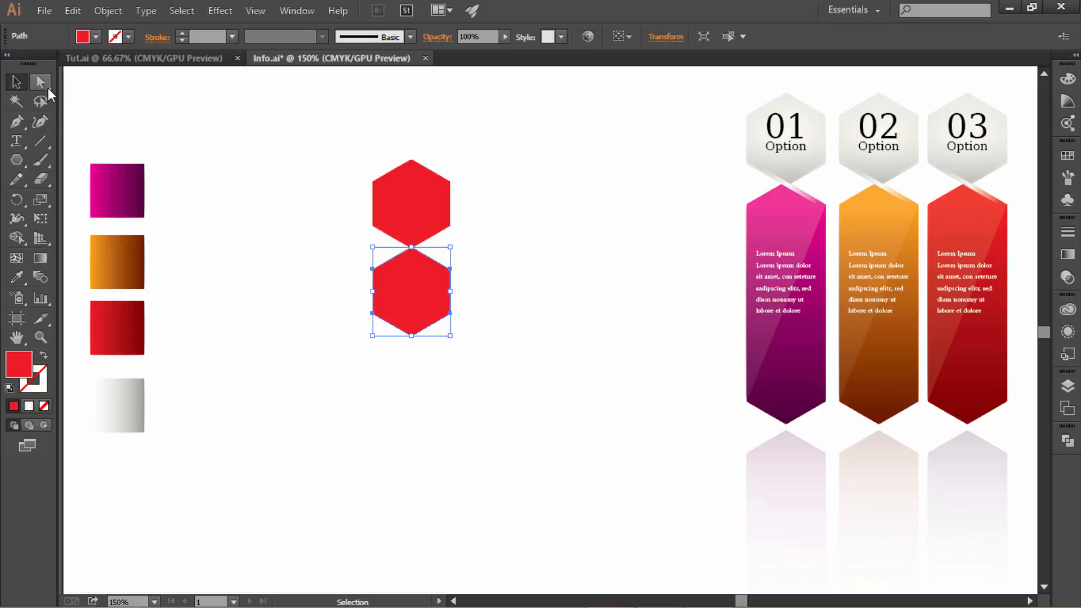
# Stretch the lower hexagon into a tall panel by moving its three bottom anchor points straight down
pyautogui.click(40, 82)
pyautogui.moveTo(349, 368); pyautogui.dragTo(473, 306)
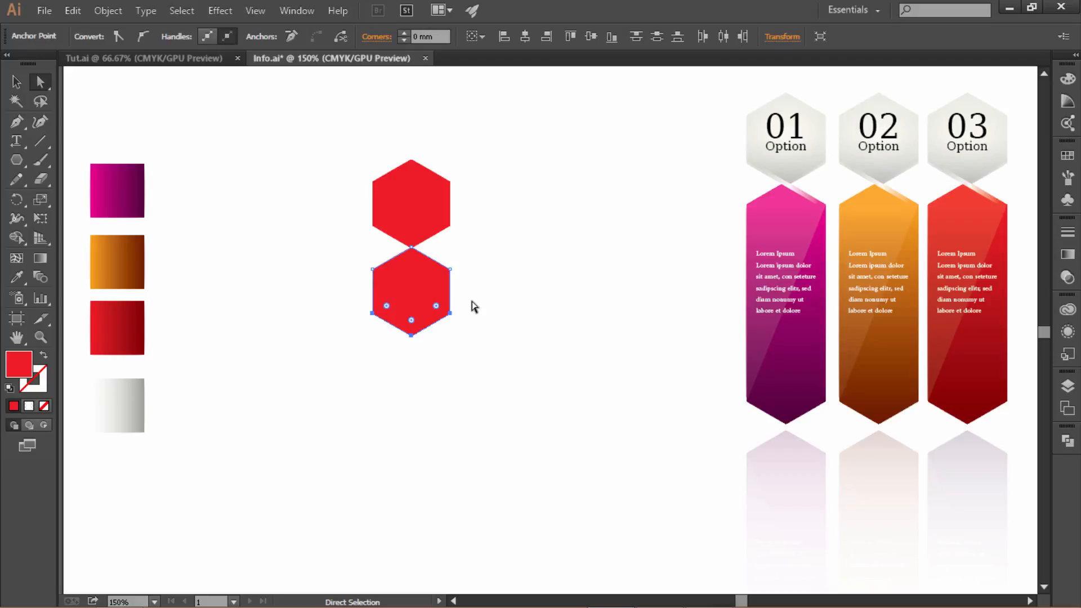
pyautogui.hotkey('shift', 'Down')
pyautogui.hotkey('shift', 'Down')
pyautogui.hotkey('shift', 'Down')
pyautogui.hotkey('shift', 'Down')
pyautogui.hotkey('shift', 'Down')
pyautogui.hotkey('shift', 'Down')
pyautogui.hotkey('shift', 'Down')
pyautogui.hotkey('shift', 'Down')
pyautogui.hotkey('shift', 'Down')
pyautogui.hotkey('shift', 'Down')
pyautogui.hotkey('shift', 'Down')
pyautogui.hotkey('shift', 'Down')
pyautogui.hotkey('shift', 'Down')
pyautogui.hotkey('shift', 'Down')
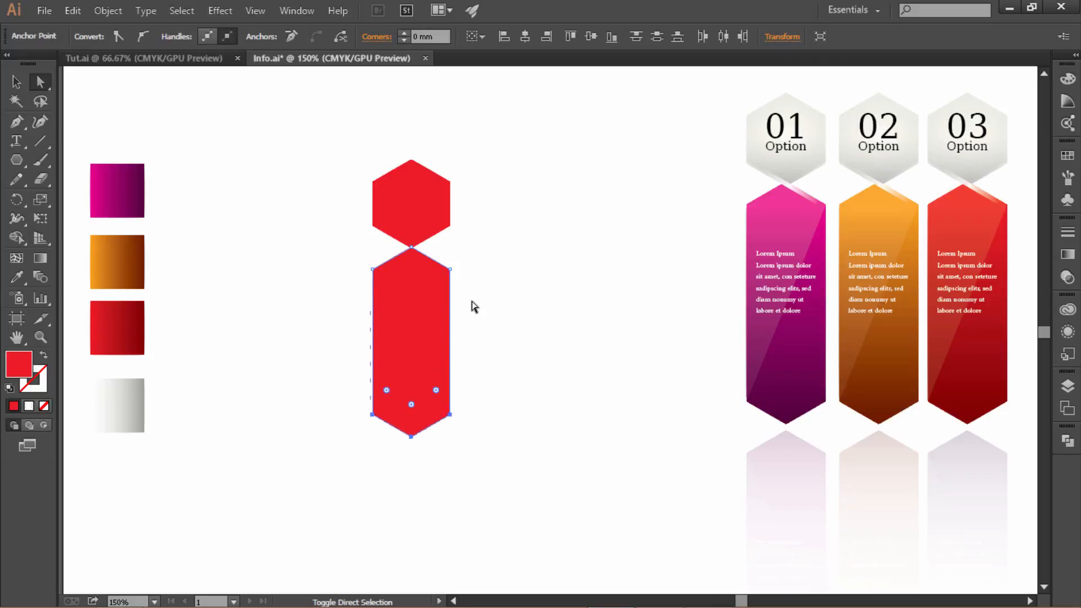
pyautogui.hotkey('shift', 'Down')
pyautogui.hotkey('shift', 'Down')
pyautogui.hotkey('shift', 'Down')
pyautogui.hotkey('shift', 'Down')
pyautogui.hotkey('shift', 'Down')
pyautogui.hotkey('shift', 'Down')
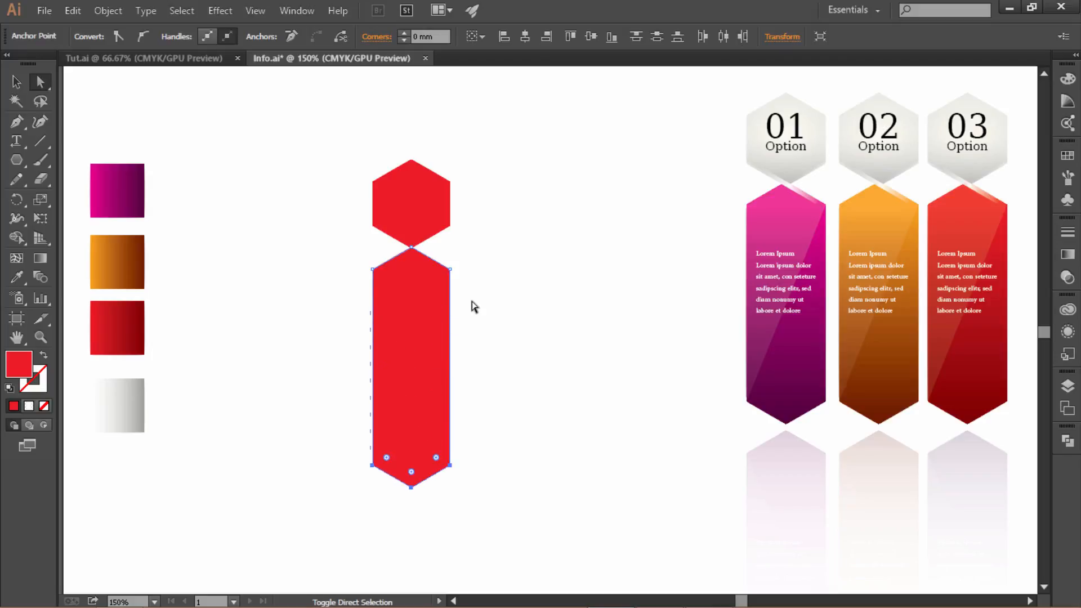
pyautogui.hotkey('shift', 'Up')
pyautogui.hotkey('shift', 'Up')
pyautogui.click(16, 81)
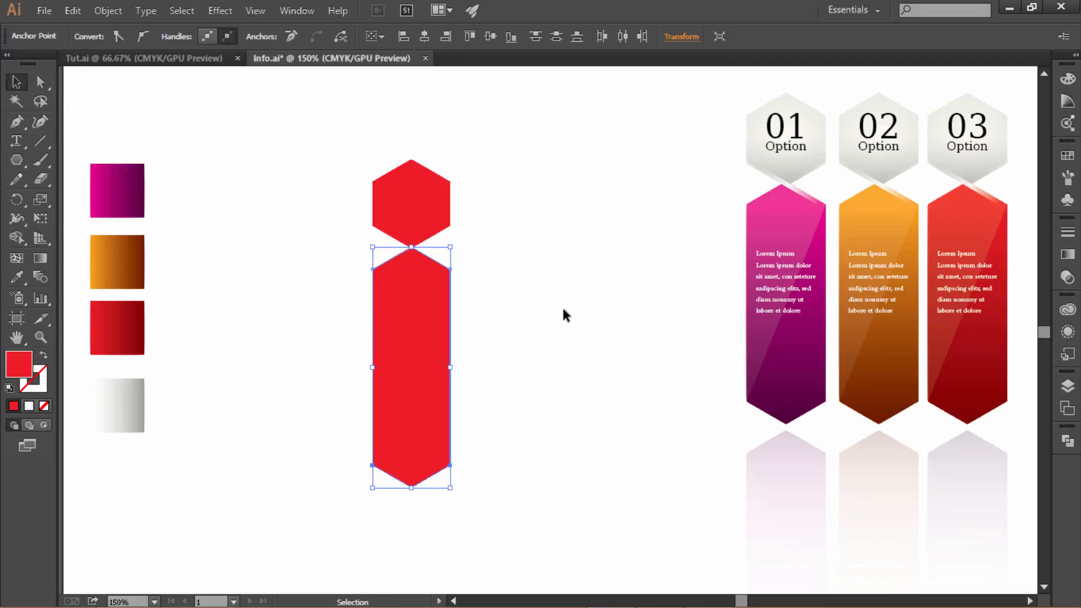
pyautogui.click(489, 271)
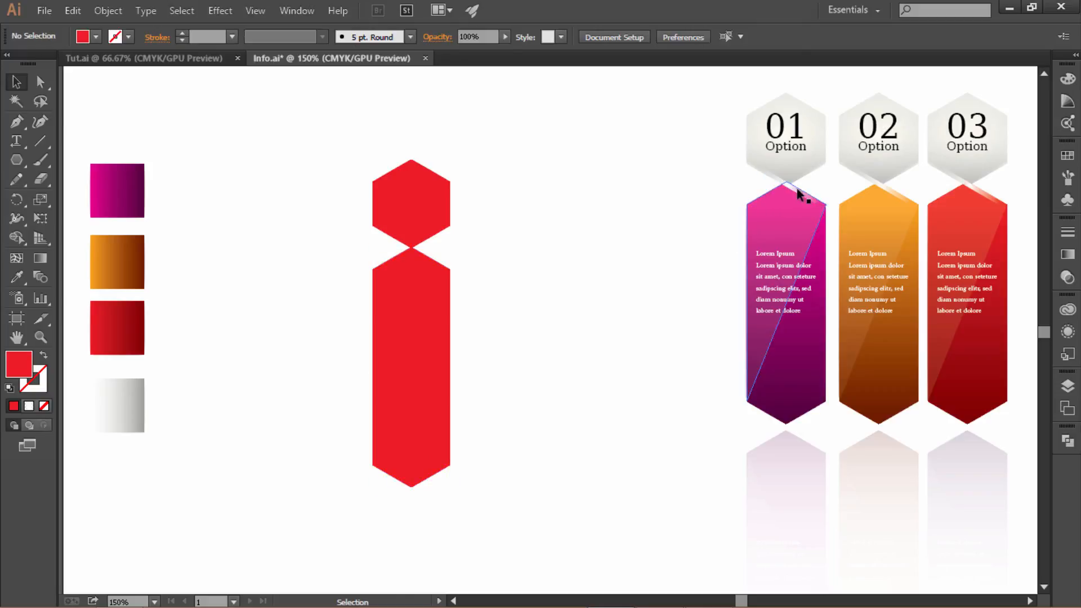
# Draw a diagonal line from the hexagon's lower-left edge to the panel's upper-right edge and give it a 5 pt stroke
pyautogui.keyDown('ctrl'); pyautogui.click(469, 272); pyautogui.keyUp('ctrl')
pyautogui.moveTo(465, 276); pyautogui.dragTo(421, 250)
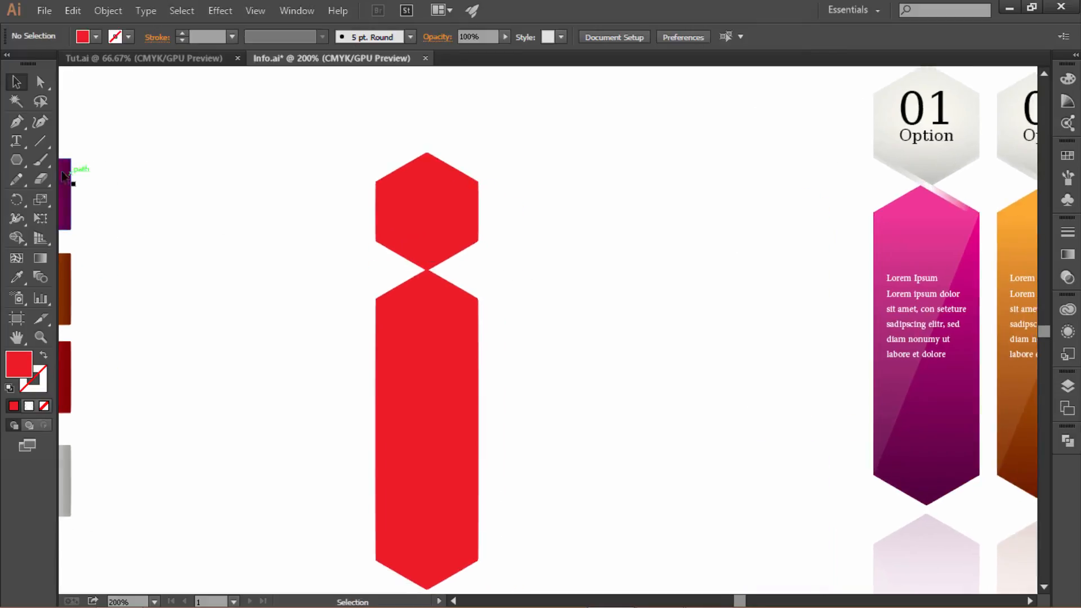
pyautogui.click(42, 143)
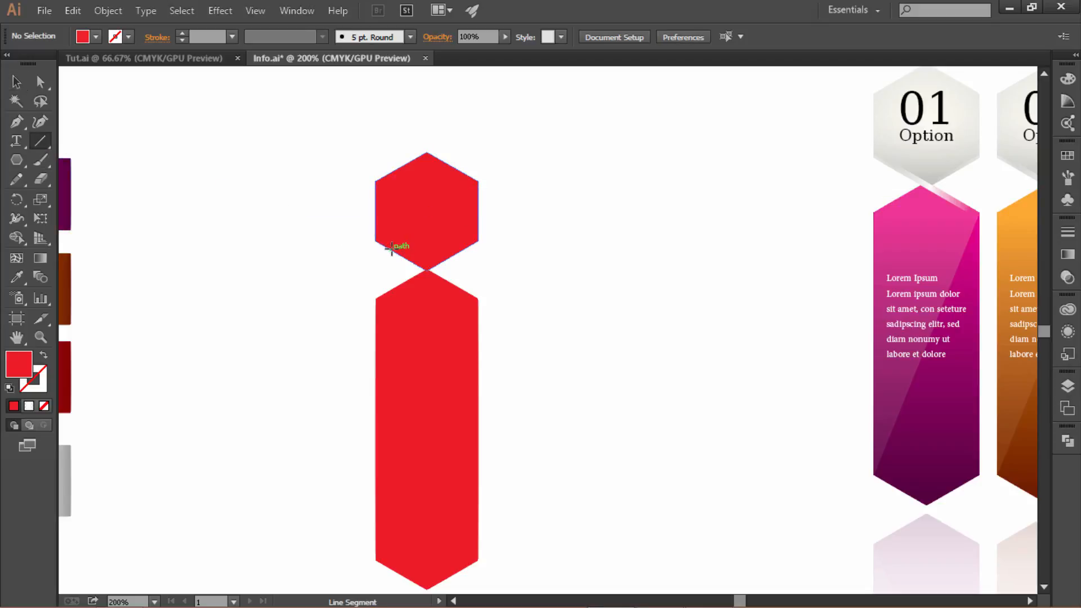
pyautogui.moveTo(391, 248); pyautogui.dragTo(460, 290)
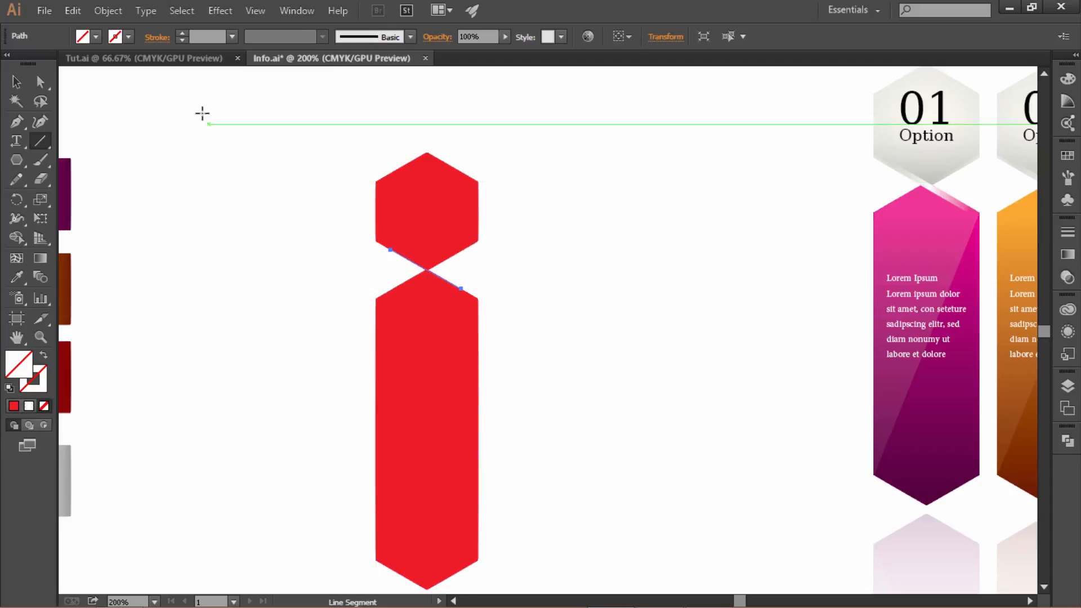
pyautogui.click(181, 34)
pyautogui.click(181, 34)
pyautogui.click(181, 34)
pyautogui.click(180, 34)
pyautogui.click(181, 34)
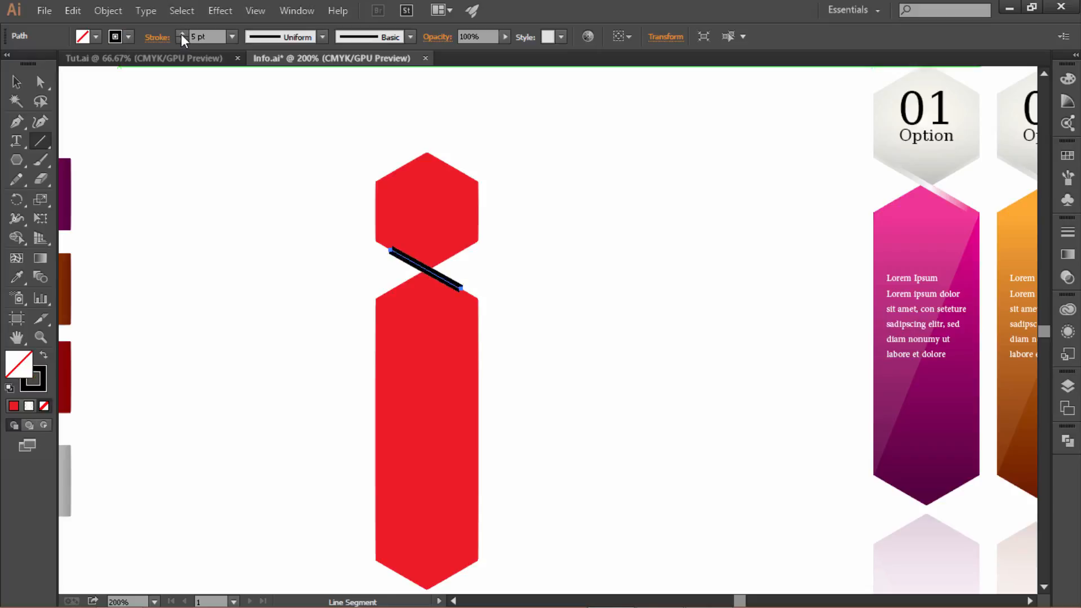
# Nudge the hexagon down and the tall panel up until their slanted edges line up with the black line's sides
pyautogui.click(19, 80)
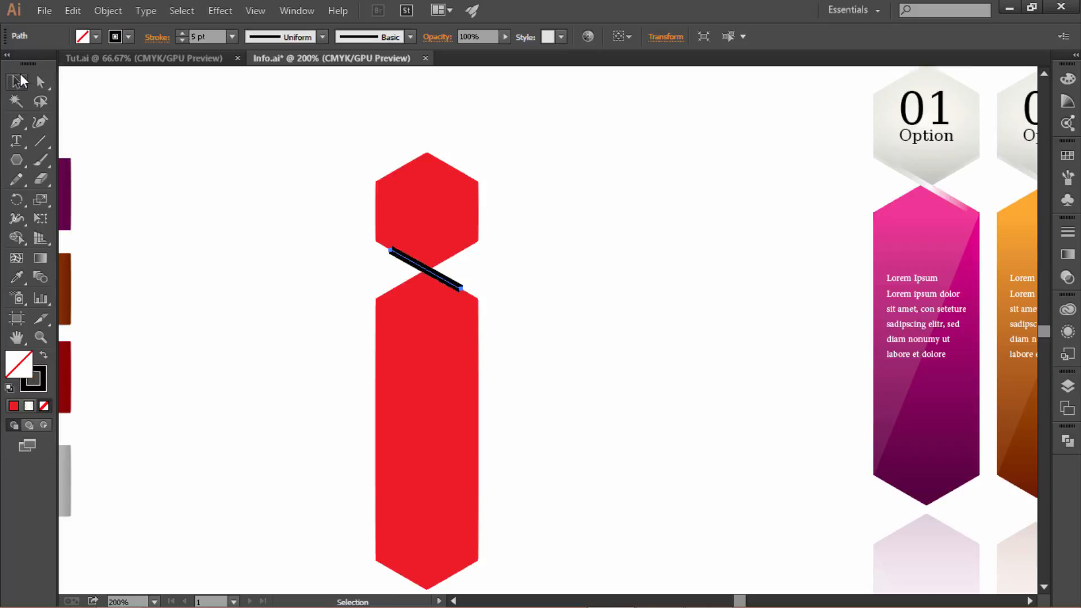
pyautogui.scroll(1, 413, 296)
pyautogui.moveTo(497, 313); pyautogui.dragTo(417, 319)
pyautogui.keyDown('ctrl'); pyautogui.click(396, 305); pyautogui.keyUp('ctrl')
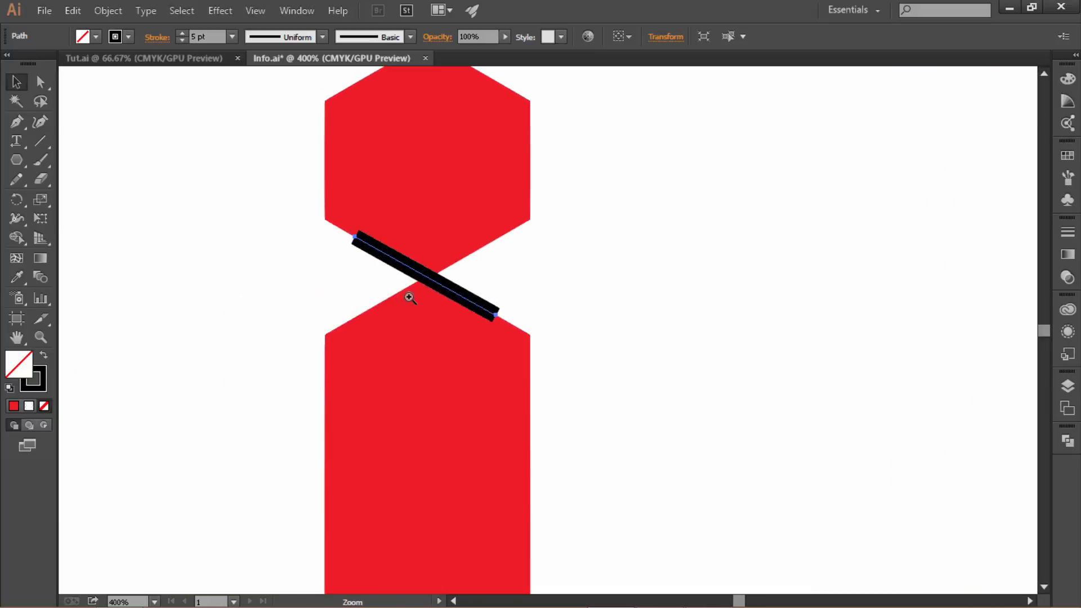
pyautogui.keyDown('ctrl'); pyautogui.click(409, 297); pyautogui.keyUp('ctrl')
pyautogui.click(578, 157)
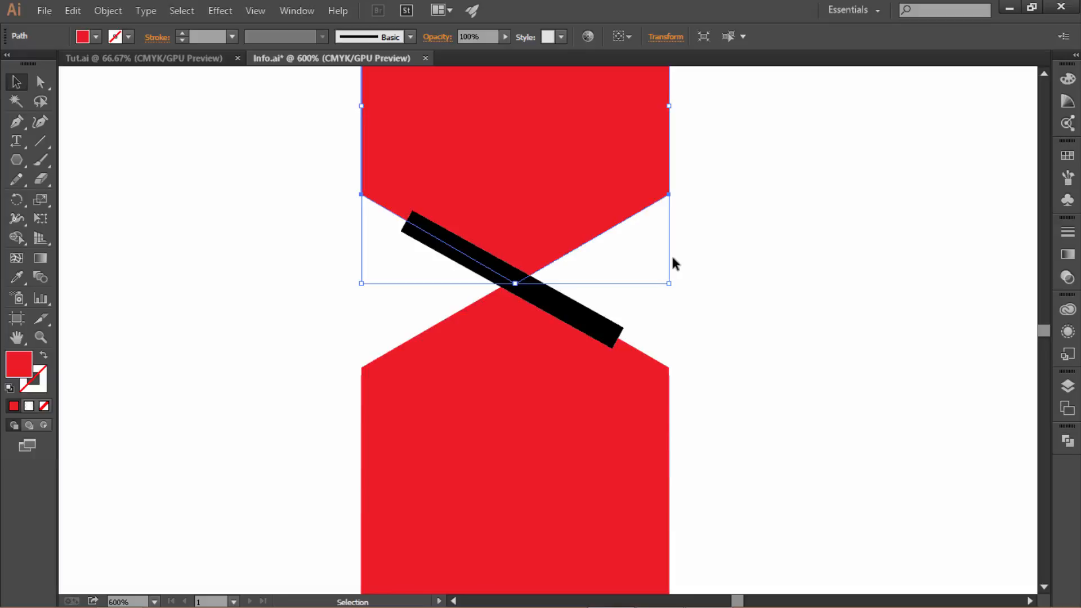
pyautogui.press('Down')
pyautogui.press('Down')
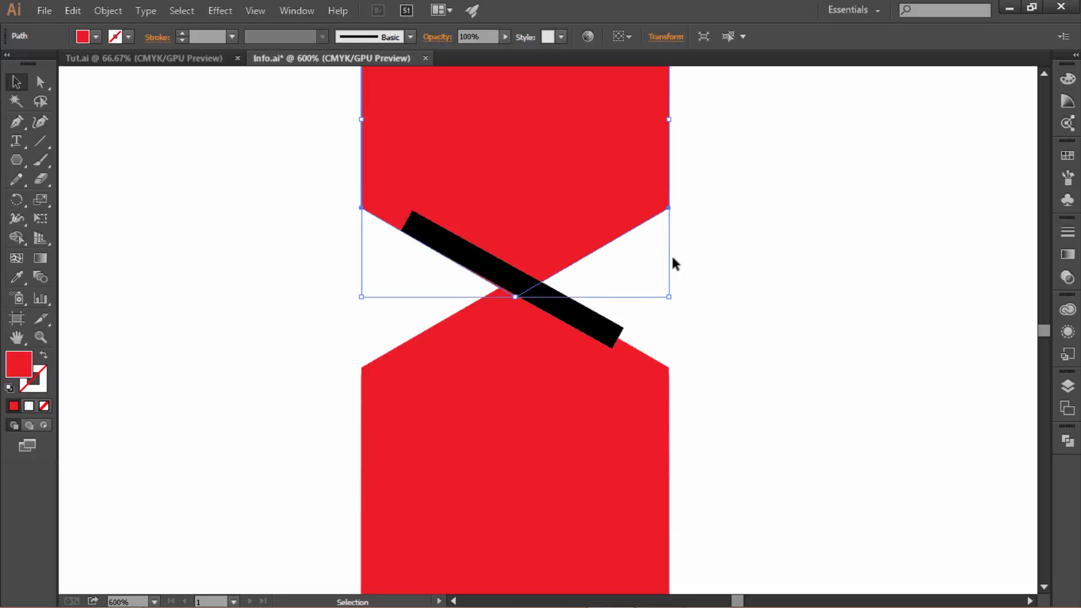
pyautogui.click(606, 415)
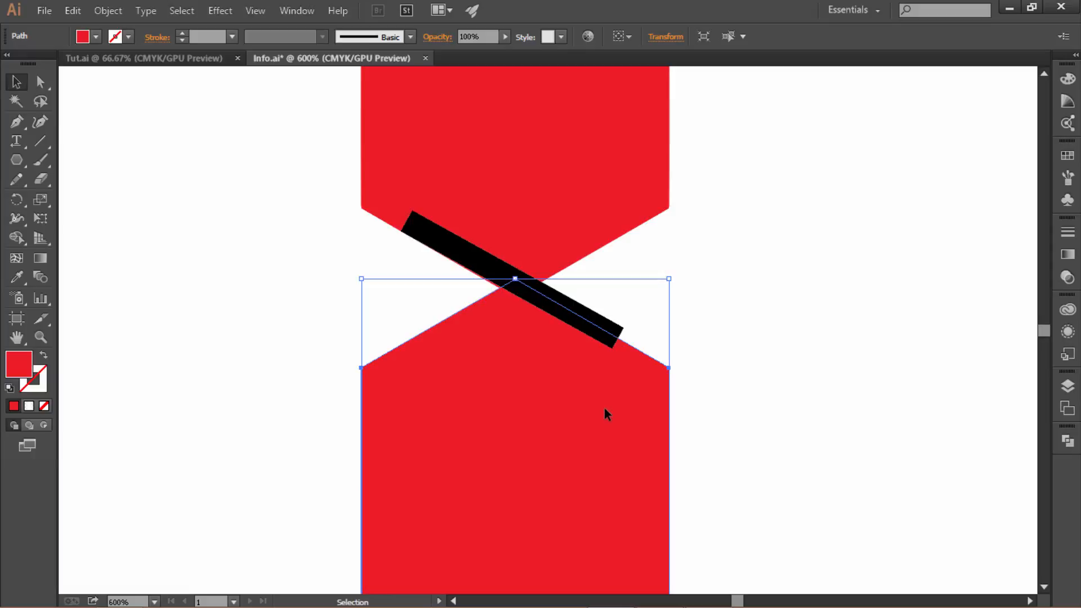
pyautogui.press('Up')
pyautogui.press('Up')
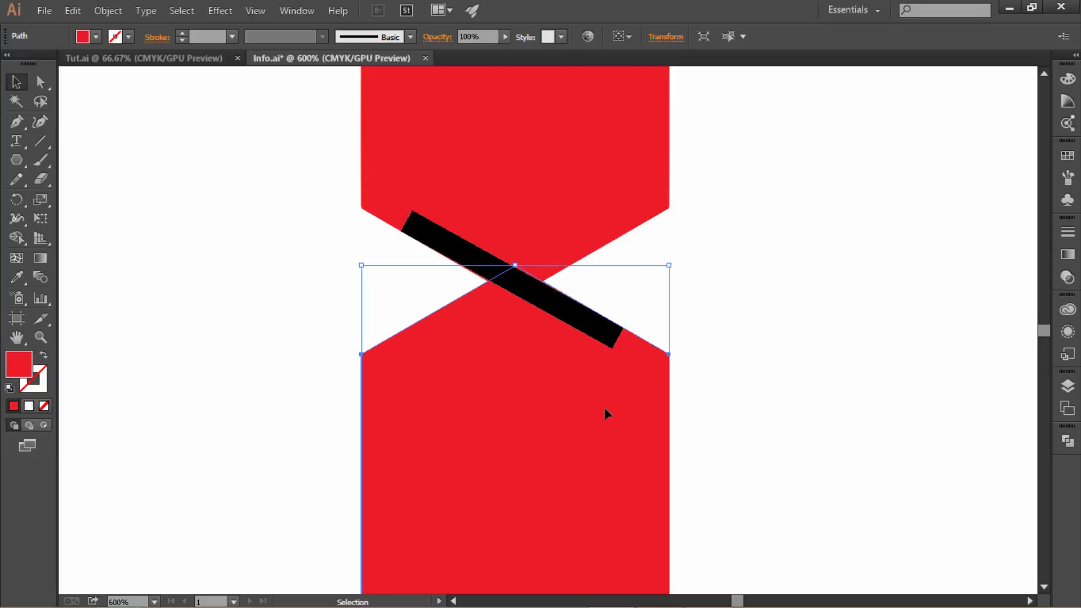
pyautogui.click(820, 380)
# Convert the black diagonal line into a filled shape with Outline Stroke and make its anchor points editable
pyautogui.scroll(3, 542, 281)
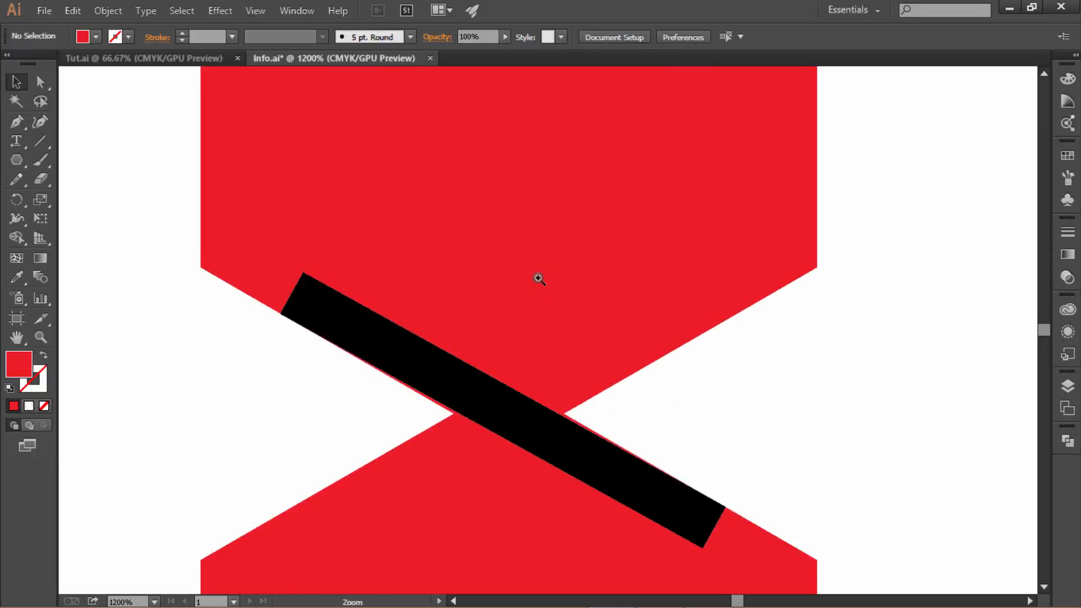
pyautogui.moveTo(485, 377); pyautogui.dragTo(581, 220)
pyautogui.moveTo(600, 363); pyautogui.dragTo(607, 358)
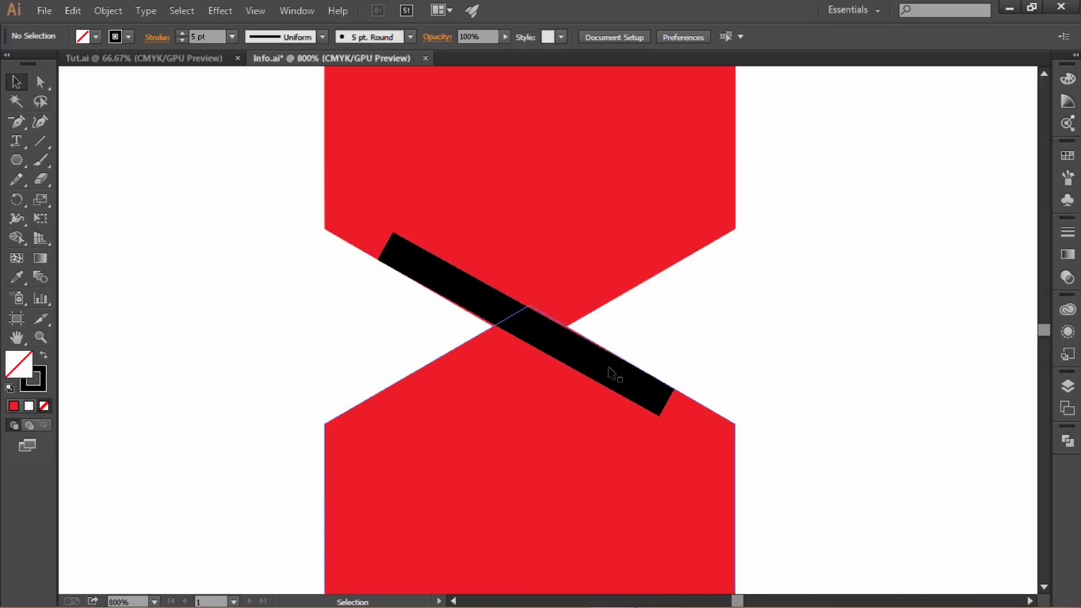
pyautogui.click(608, 369)
pyautogui.click(609, 371)
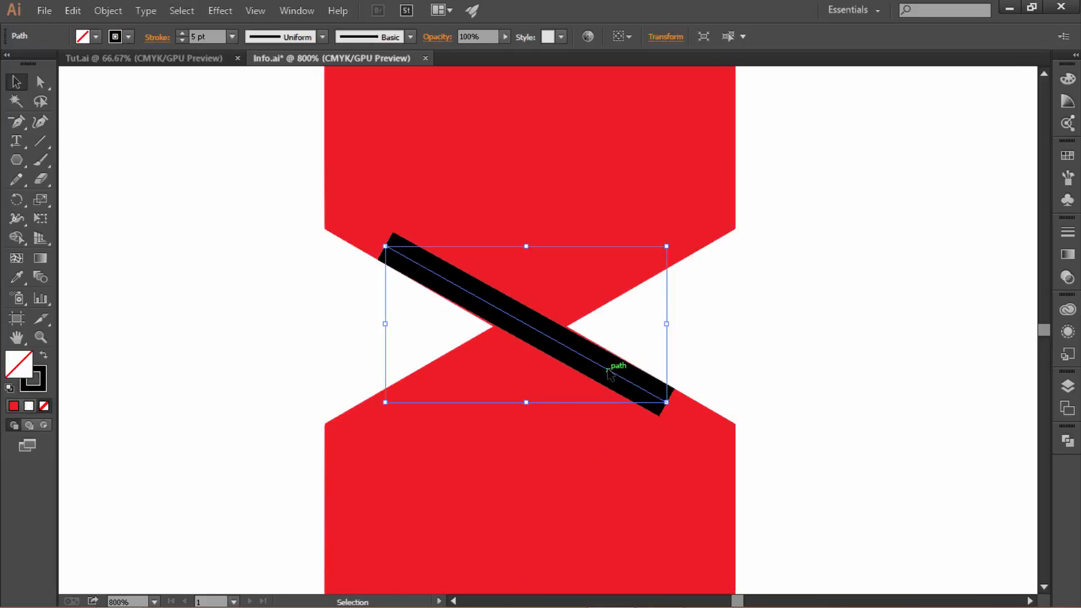
pyautogui.hotkey('ctrl', '+')
pyautogui.click(108, 10)
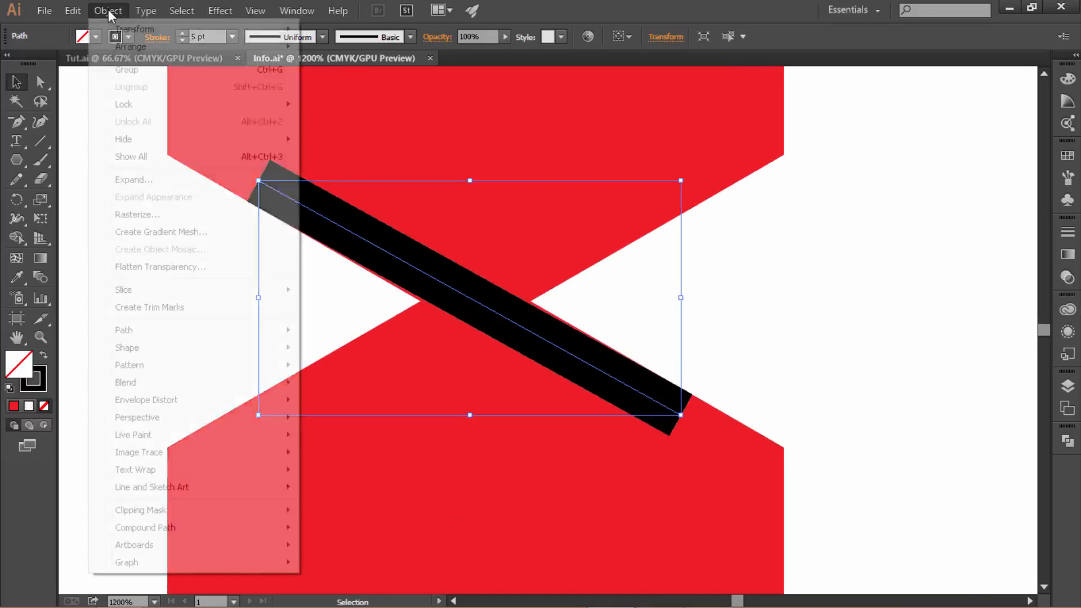
pyautogui.moveTo(157, 330)
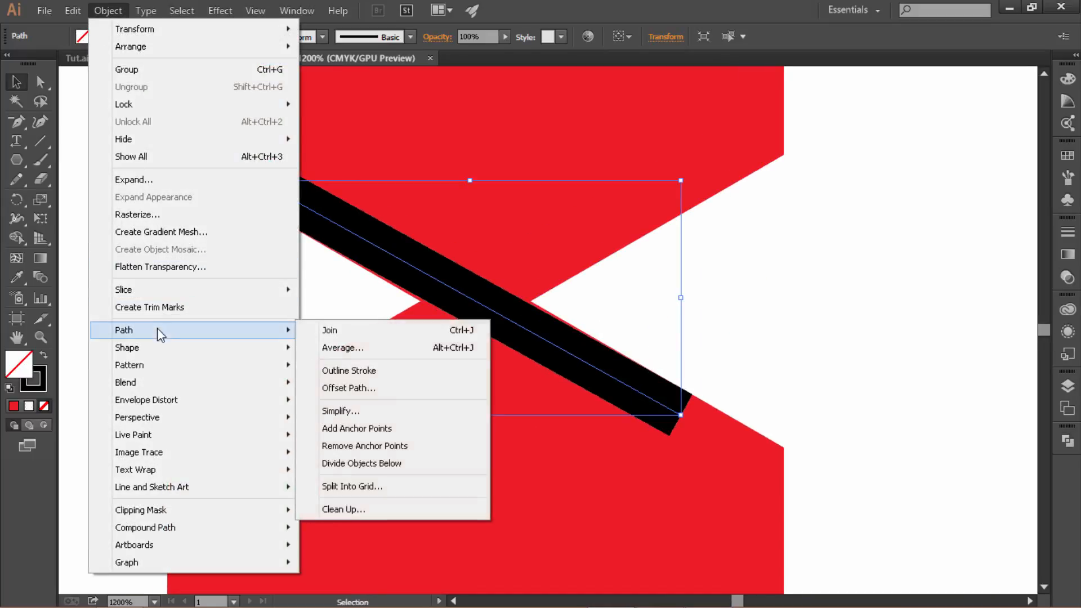
pyautogui.click(376, 371)
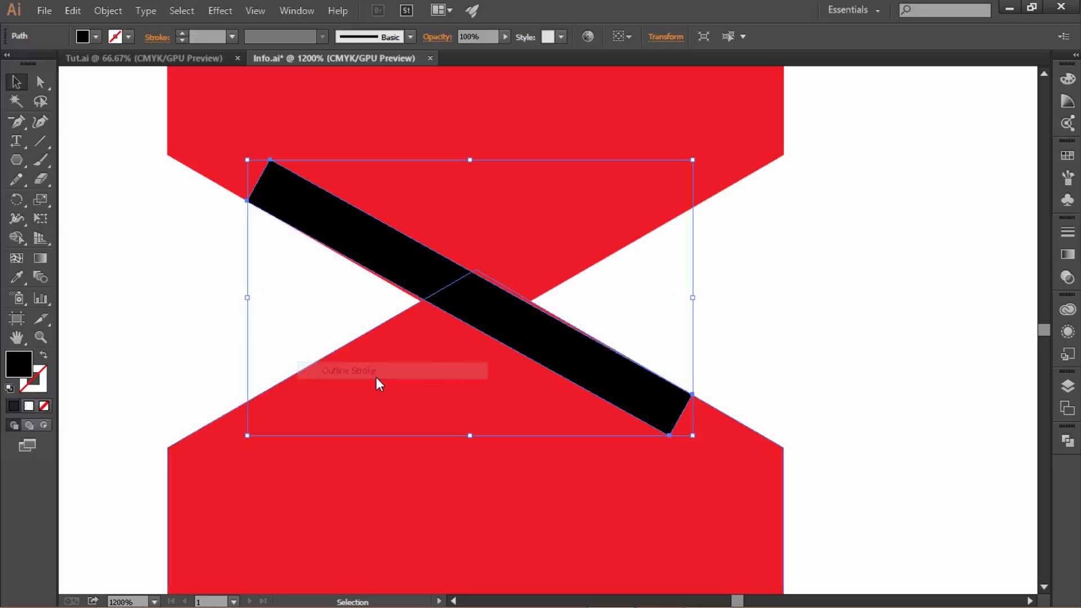
pyautogui.click(40, 82)
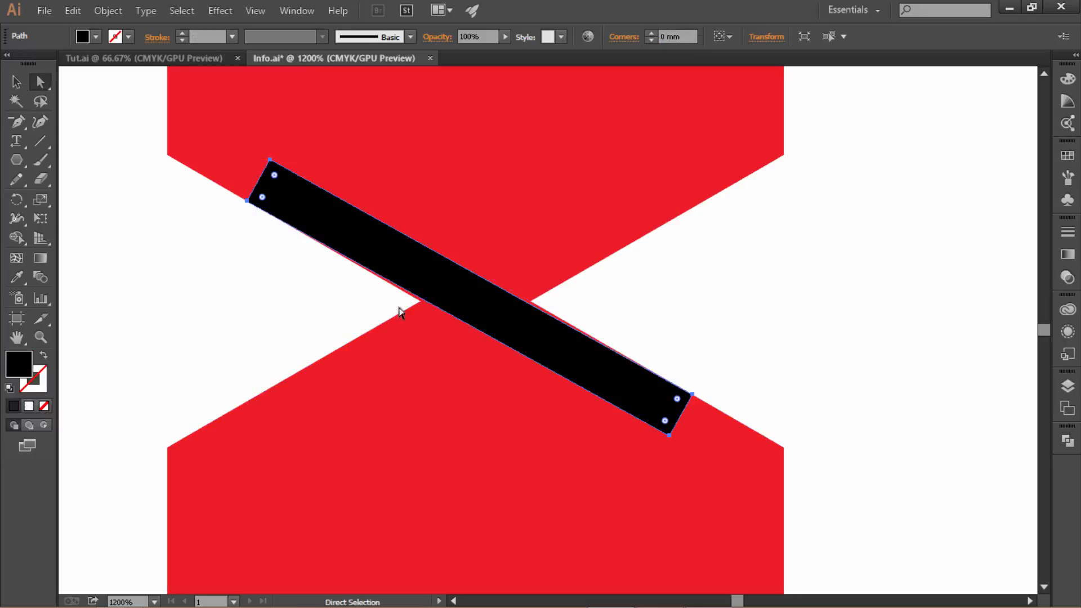
# Widen the black strip by nudging its lower-right bottom anchor down and its upper-left top anchor up by about 0.5 mm each
pyautogui.hotkey('ctrl', '+')
pyautogui.moveTo(479, 301); pyautogui.dragTo(475, 297)
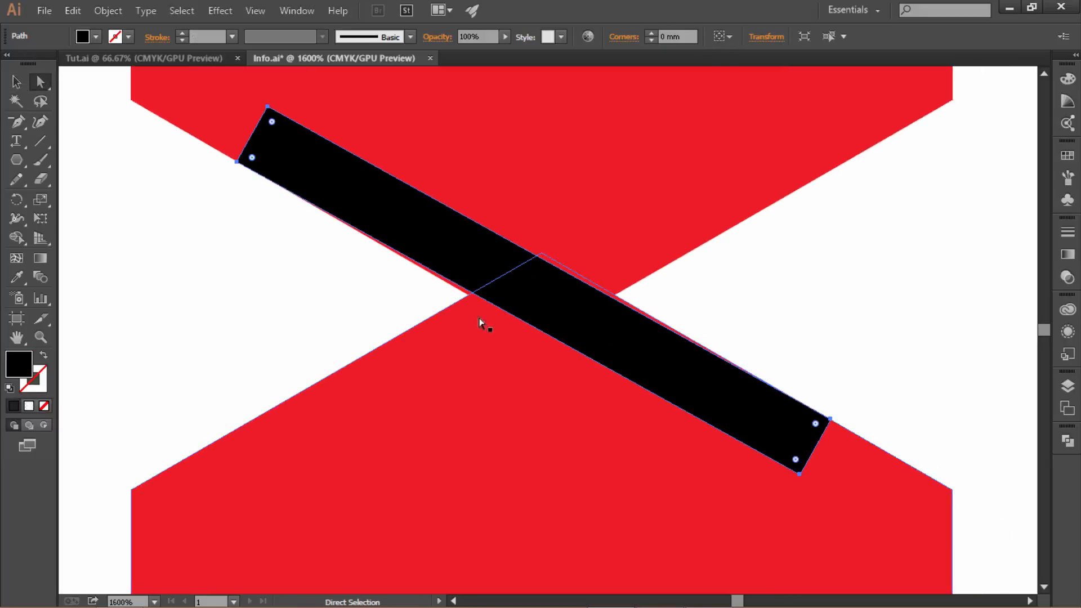
pyautogui.click(799, 474)
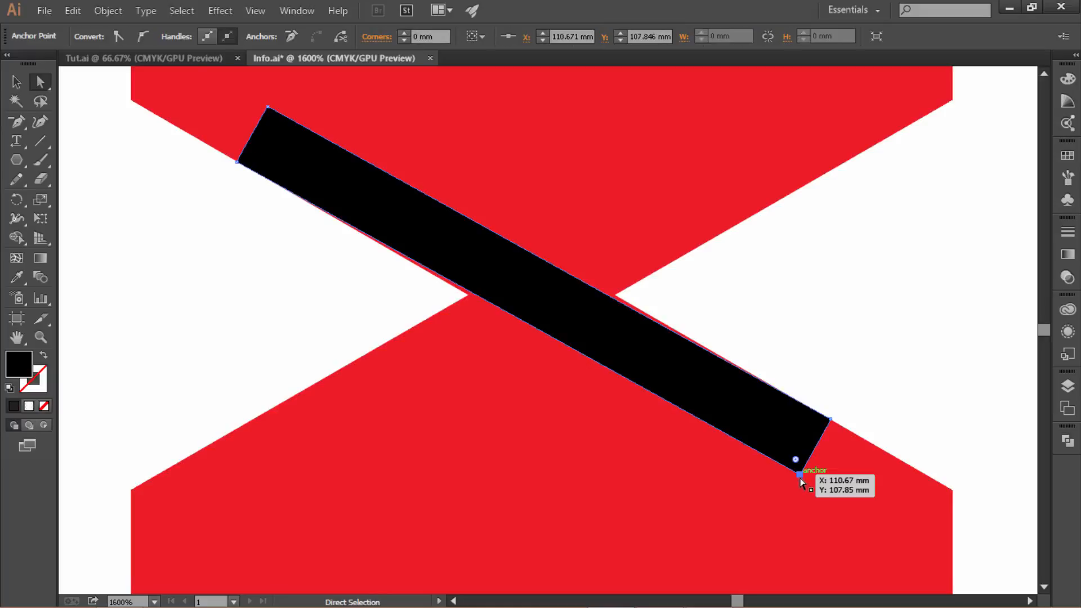
pyautogui.press('Down')
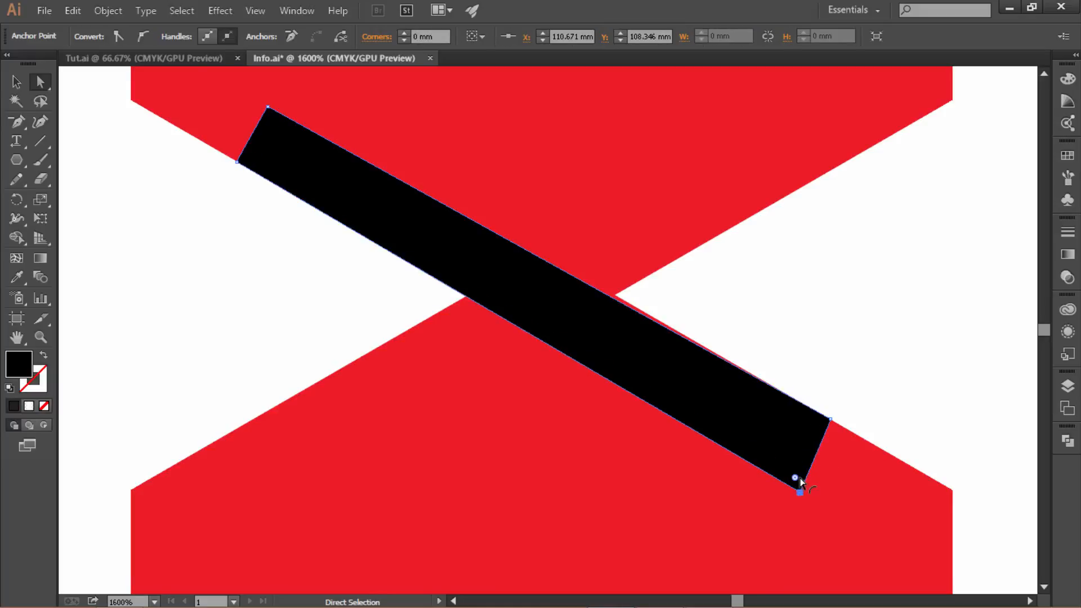
pyautogui.click(269, 106)
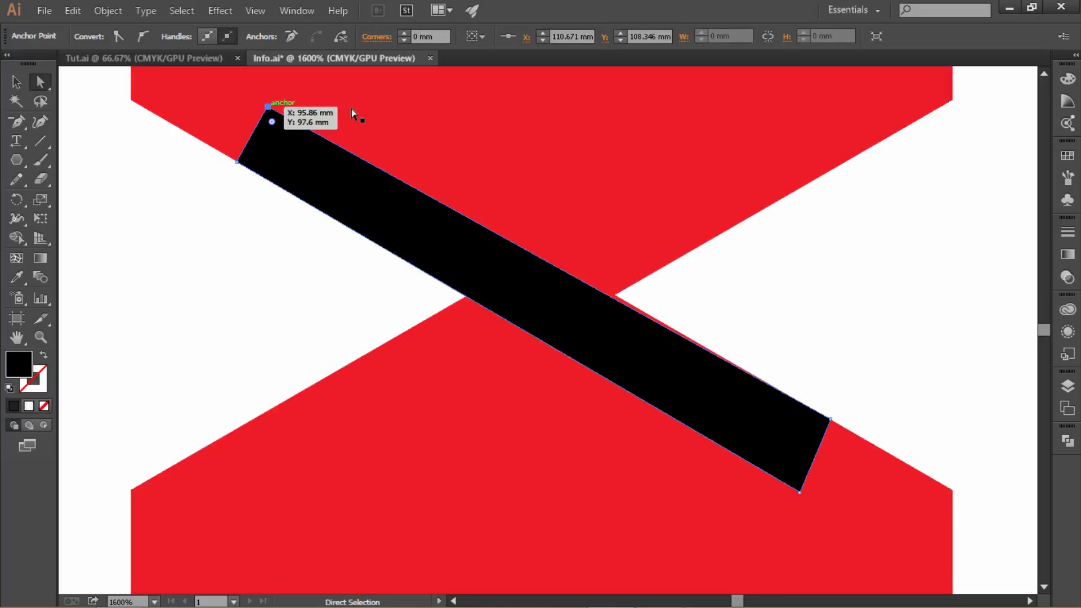
pyautogui.press('Up')
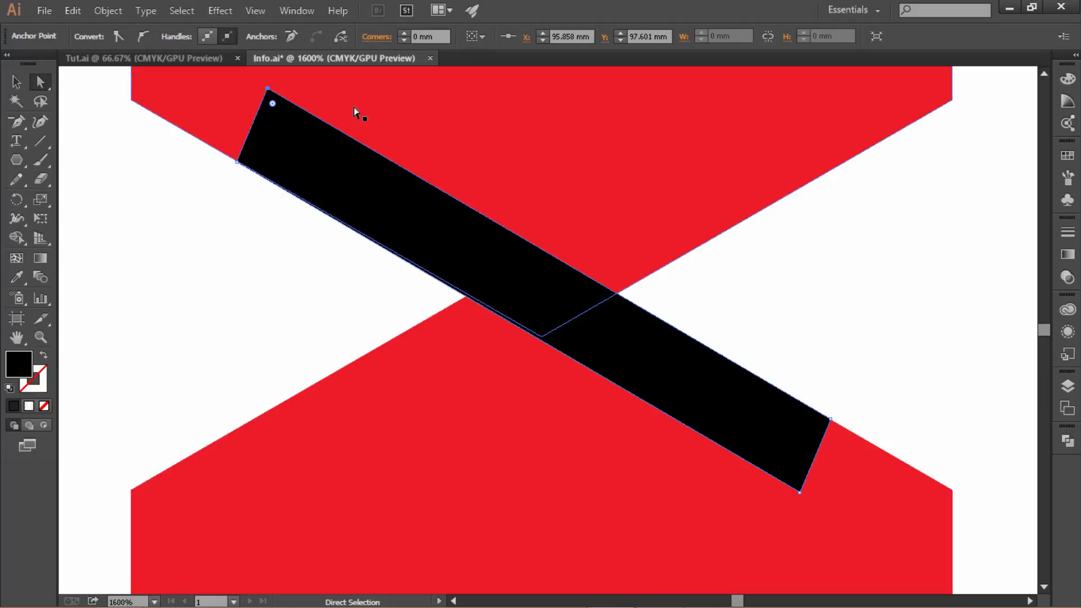
# Select the tall red panel below the hexagon and give it a linear gradient fill
pyautogui.click(13, 82)
pyautogui.click(148, 225)
pyautogui.keyDown('ctrl'); pyautogui.keyDown('alt'); pyautogui.click(273, 240); pyautogui.keyUp('alt'); pyautogui.keyUp('ctrl')
pyautogui.keyDown('ctrl'); pyautogui.keyDown('alt'); pyautogui.click(284, 241); pyautogui.keyUp('alt'); pyautogui.keyUp('ctrl')
pyautogui.keyDown('ctrl'); pyautogui.keyDown('alt'); pyautogui.click(290, 242); pyautogui.keyUp('alt'); pyautogui.keyUp('ctrl')
pyautogui.moveTo(698, 341); pyautogui.dragTo(219, 185)
pyautogui.keyDown('ctrl'); pyautogui.keyDown('alt'); pyautogui.click(286, 205); pyautogui.keyUp('alt'); pyautogui.keyUp('ctrl')
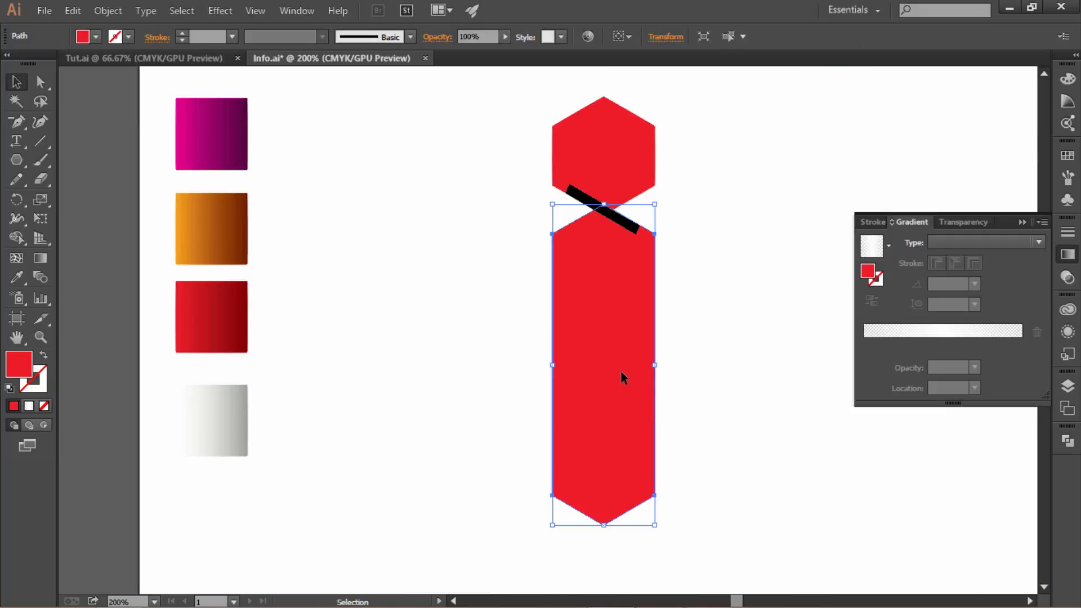
pyautogui.click(930, 334)
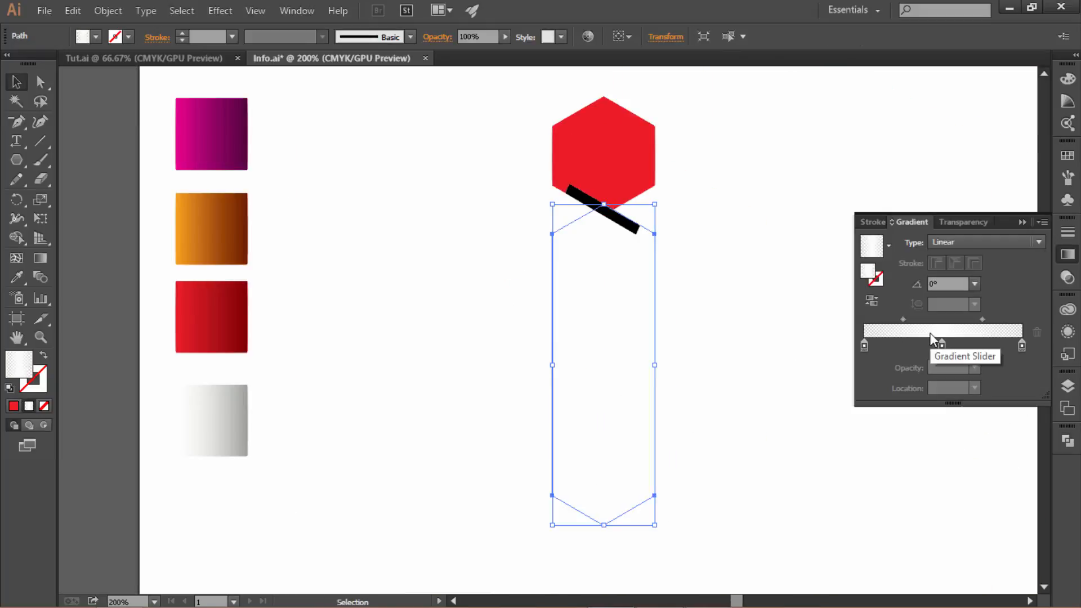
pyautogui.doubleClick(868, 345)
pyautogui.click(870, 353)
pyautogui.click(874, 347)
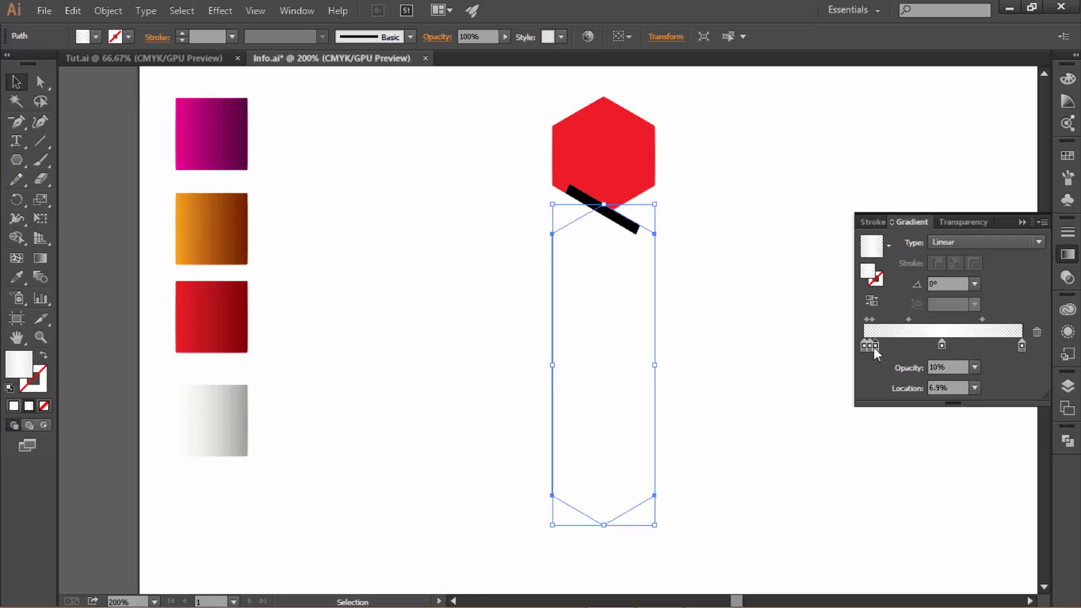
pyautogui.moveTo(874, 346); pyautogui.dragTo(871, 380)
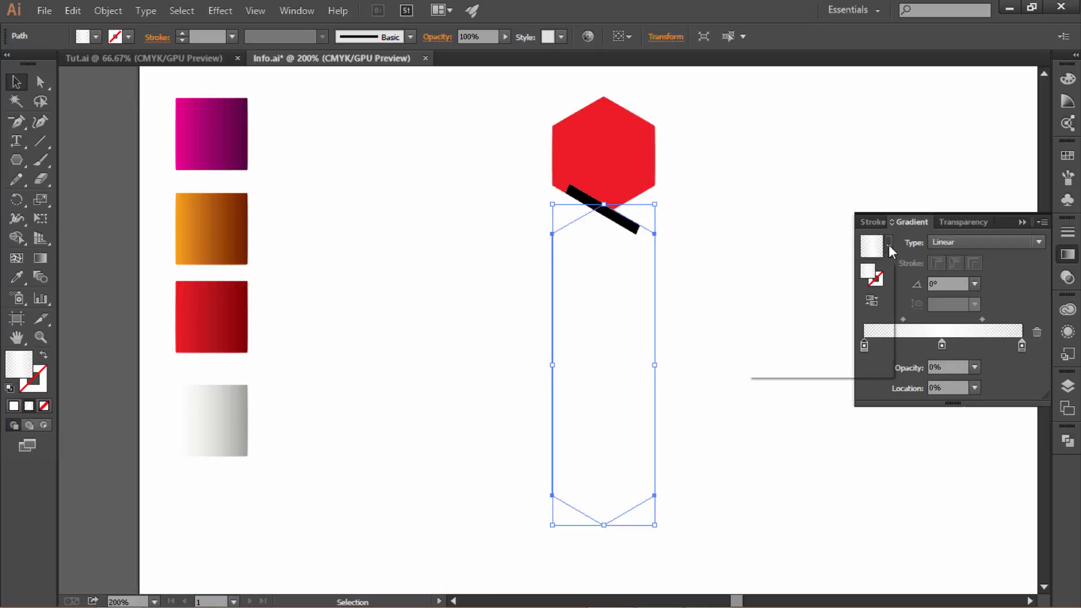
# Switch the panel to the white-to-black gradient preset and recolour its start stop light green and its end stop darker green
pyautogui.click(888, 244)
pyautogui.click(833, 277)
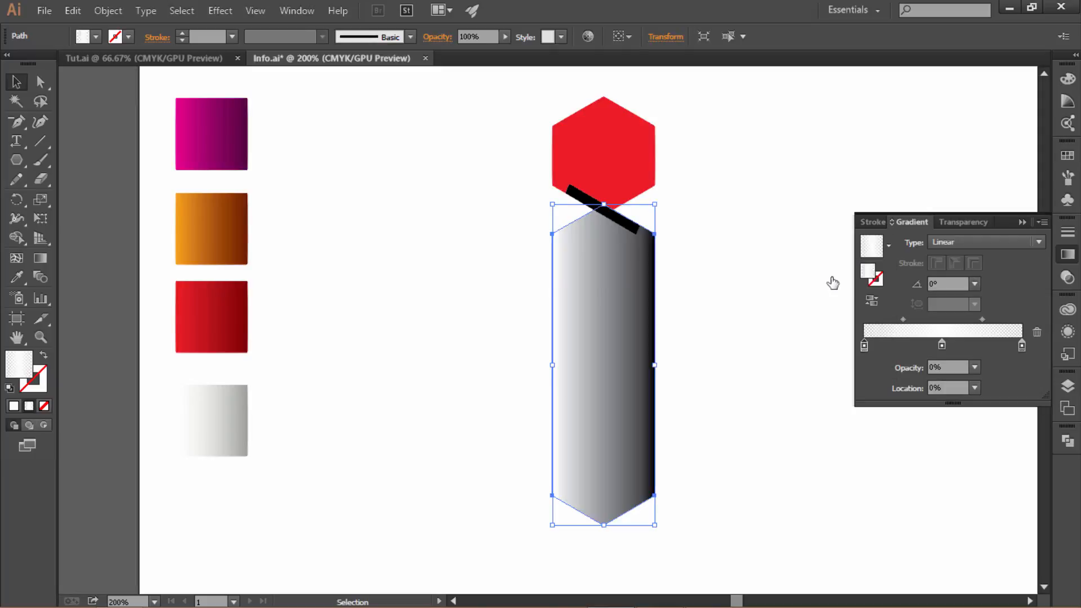
pyautogui.doubleClick(864, 345)
pyautogui.click(884, 502)
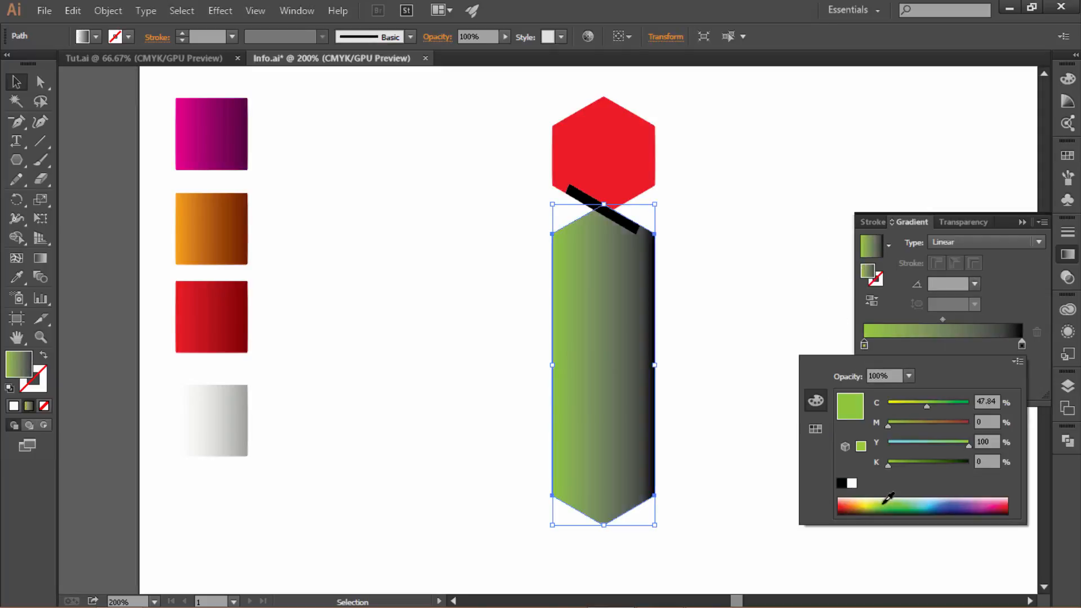
pyautogui.click(1022, 344)
pyautogui.doubleClick(1021, 345)
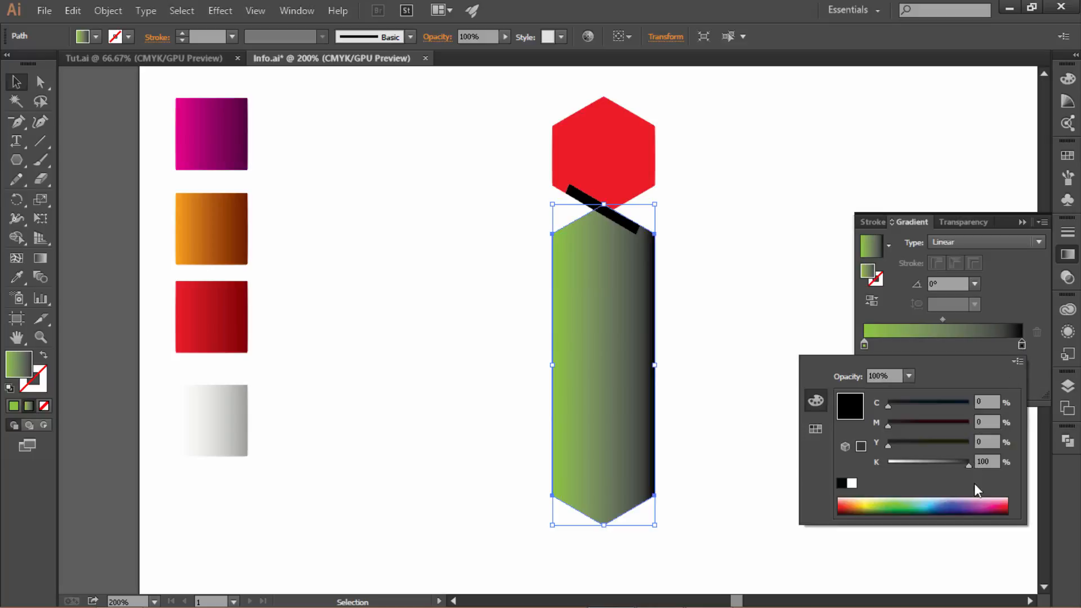
pyautogui.click(910, 501)
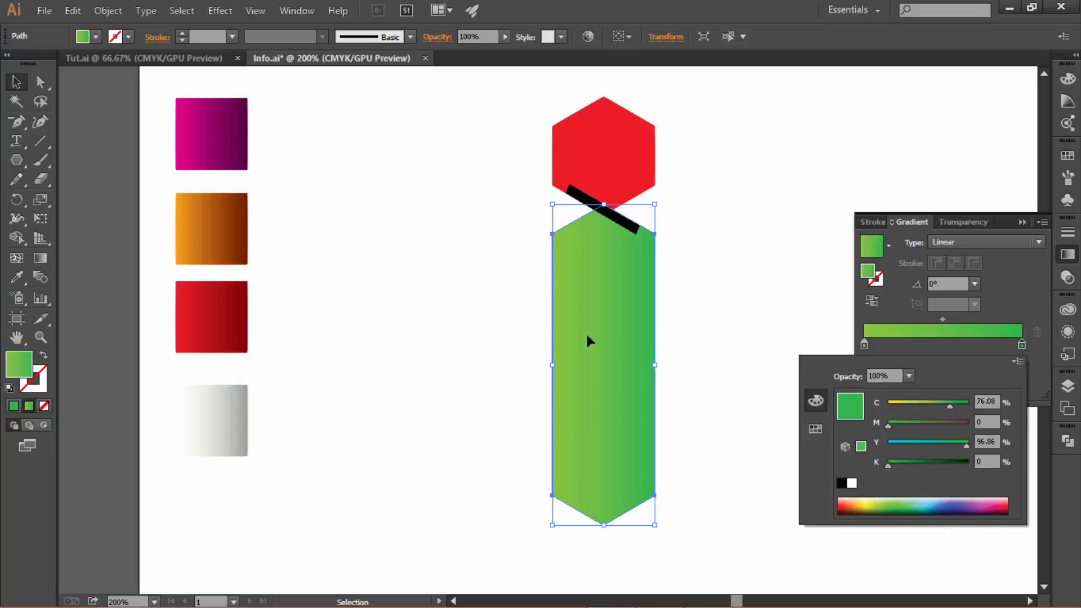
# Run the panel's gradient vertically from near its upper tip to near its lower tip
pyautogui.click(45, 260)
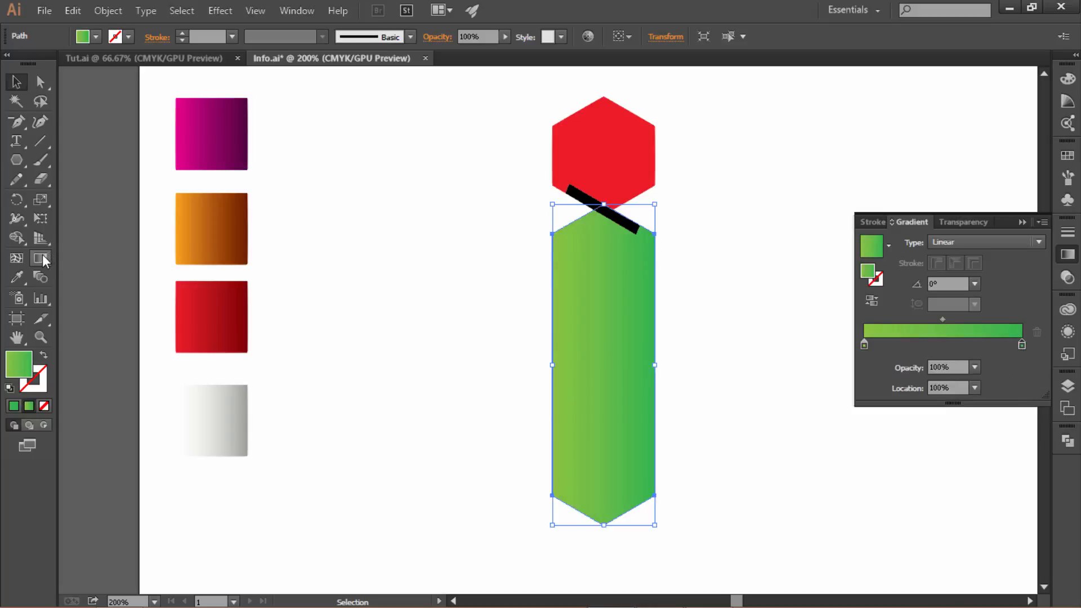
pyautogui.click(44, 258)
pyautogui.moveTo(601, 228); pyautogui.dragTo(603, 504)
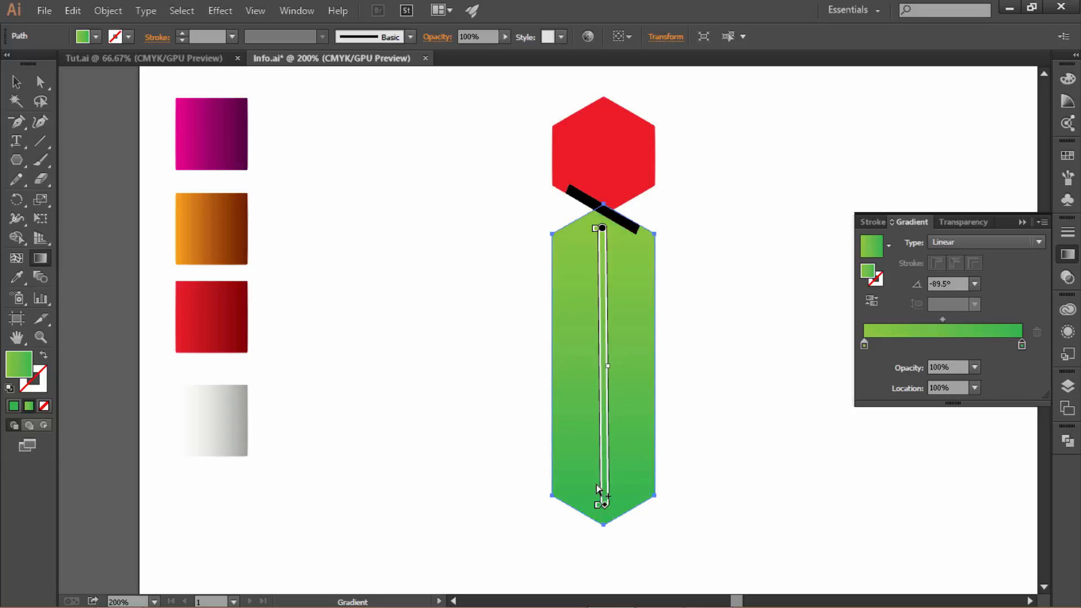
# Copy the magenta-to-purple gradient from the first colour square onto the tall panel
pyautogui.click(16, 83)
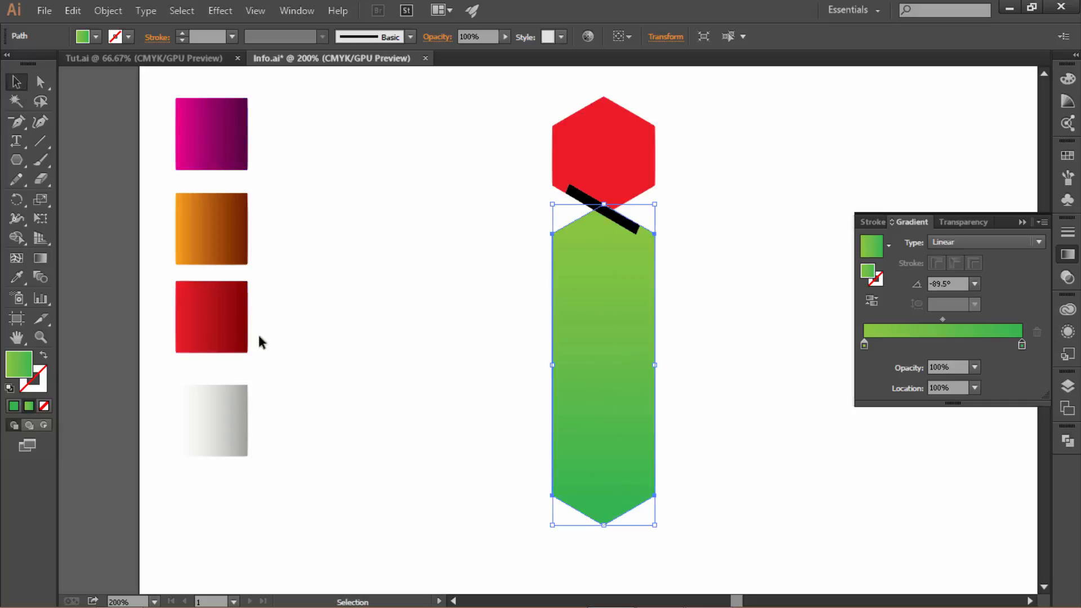
pyautogui.click(21, 279)
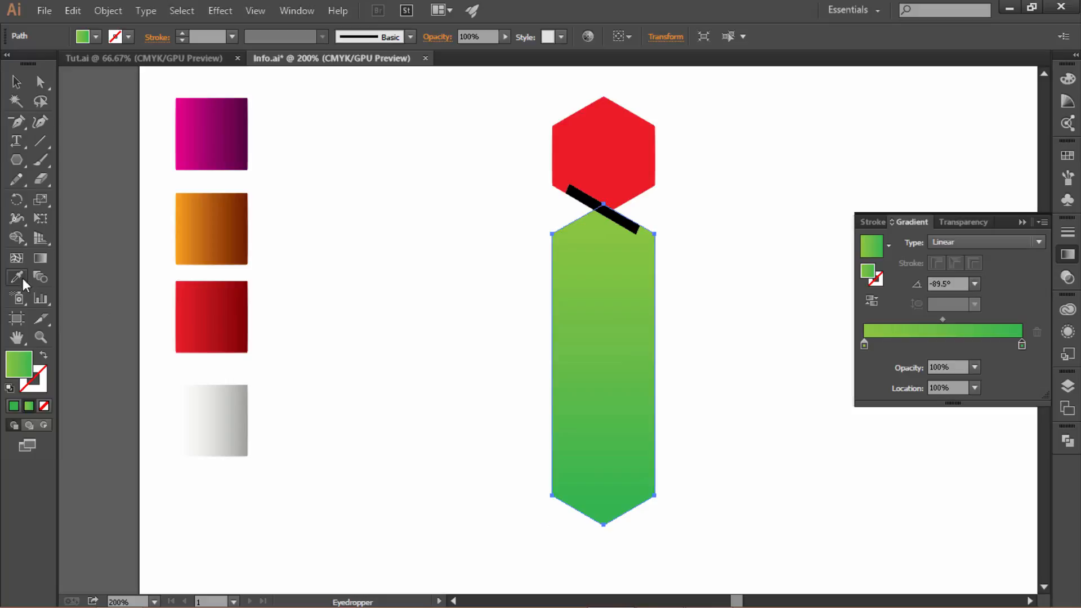
pyautogui.click(207, 135)
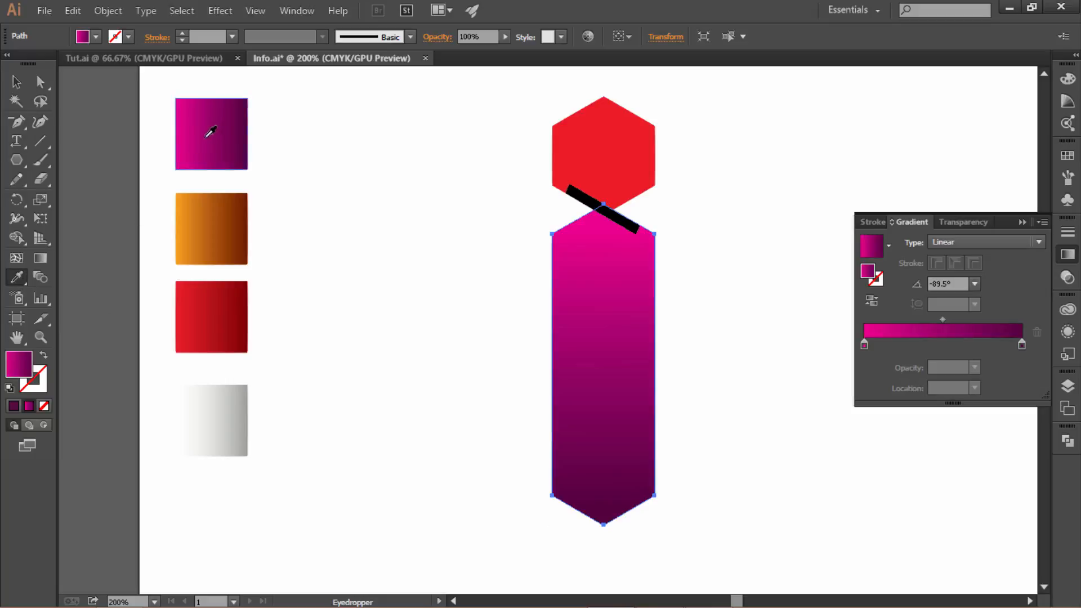
# Fill the red hexagon with the grey gradient sampled from the white-to-grey square
pyautogui.click(17, 83)
pyautogui.click(562, 144)
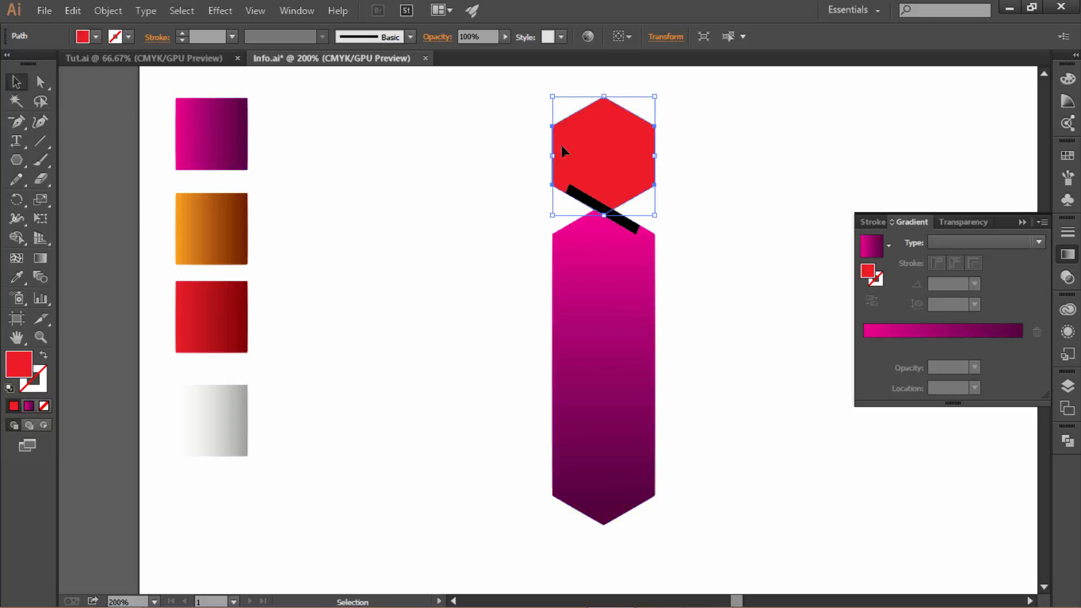
pyautogui.click(17, 276)
pyautogui.click(216, 402)
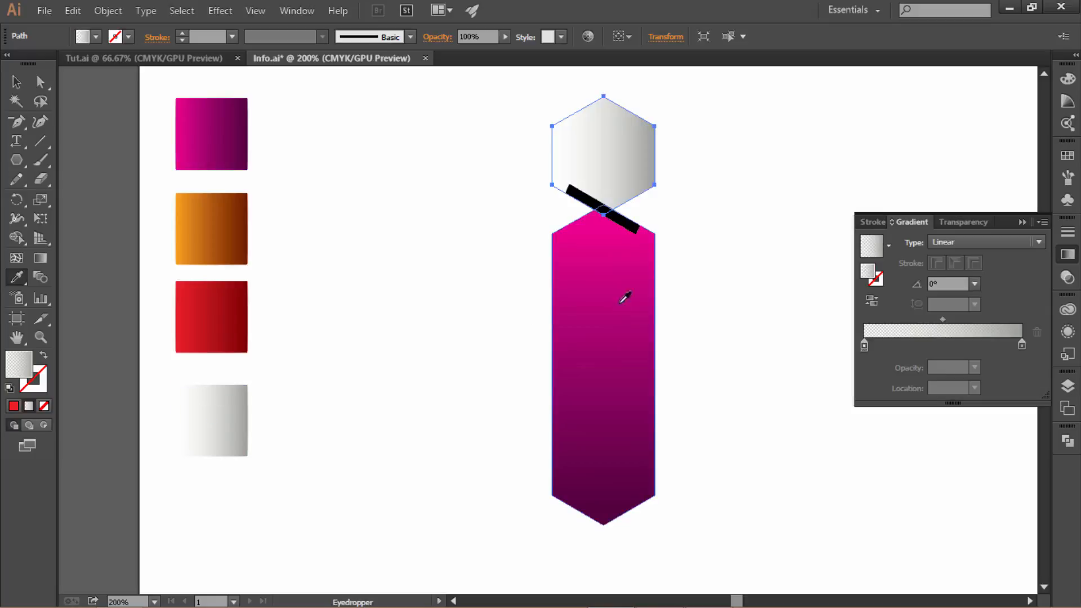
pyautogui.moveTo(623, 297); pyautogui.dragTo(591, 297)
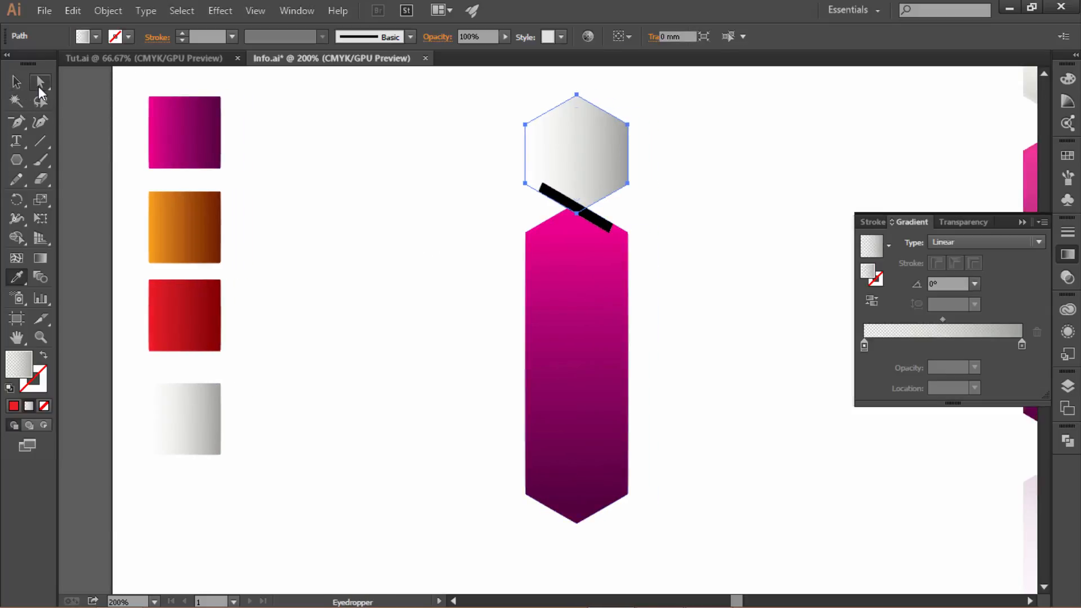
# Fill the black diagonal strip with the white fading gradient sampled from the nearly invisible square beneath the grey one
pyautogui.click(40, 82)
pyautogui.click(16, 82)
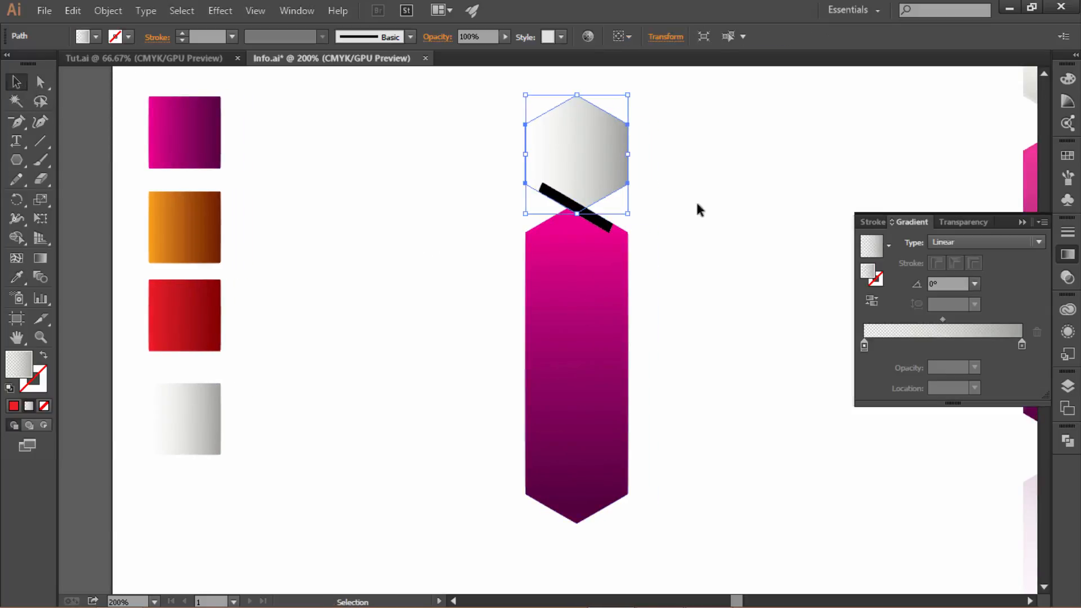
pyautogui.click(599, 226)
pyautogui.click(17, 277)
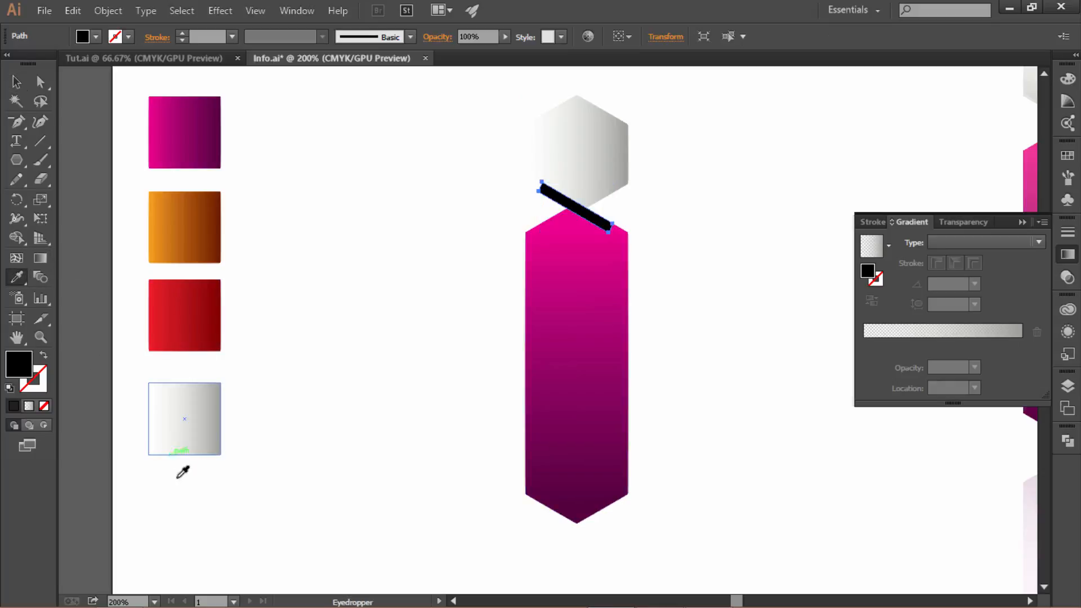
pyautogui.click(187, 484)
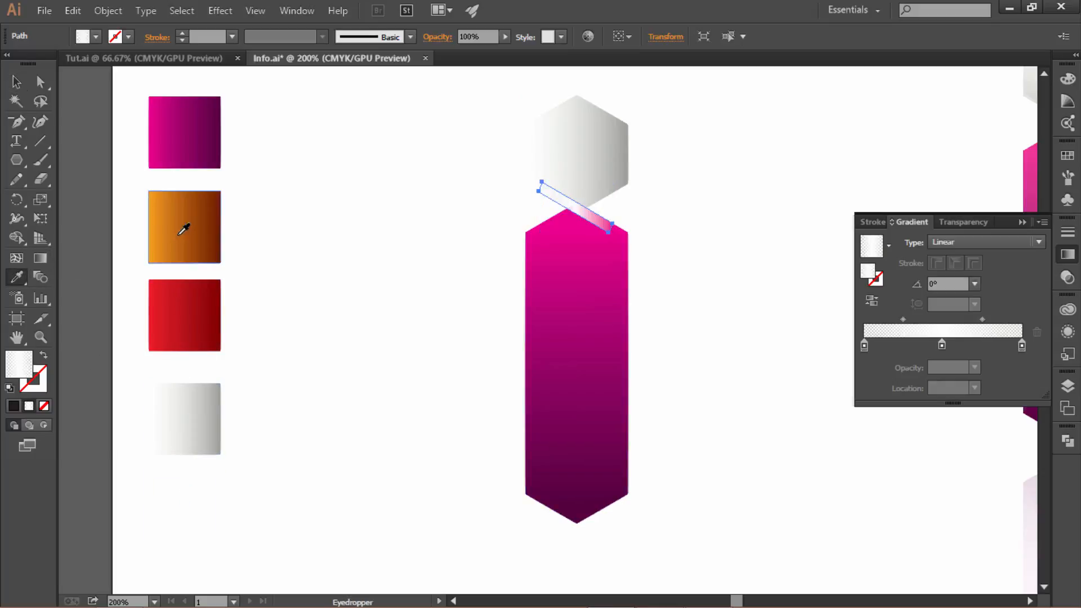
# Change the hexagon's gradient to Radial and move its midpoint to about 65% location
pyautogui.click(16, 83)
pyautogui.click(403, 197)
pyautogui.click(583, 182)
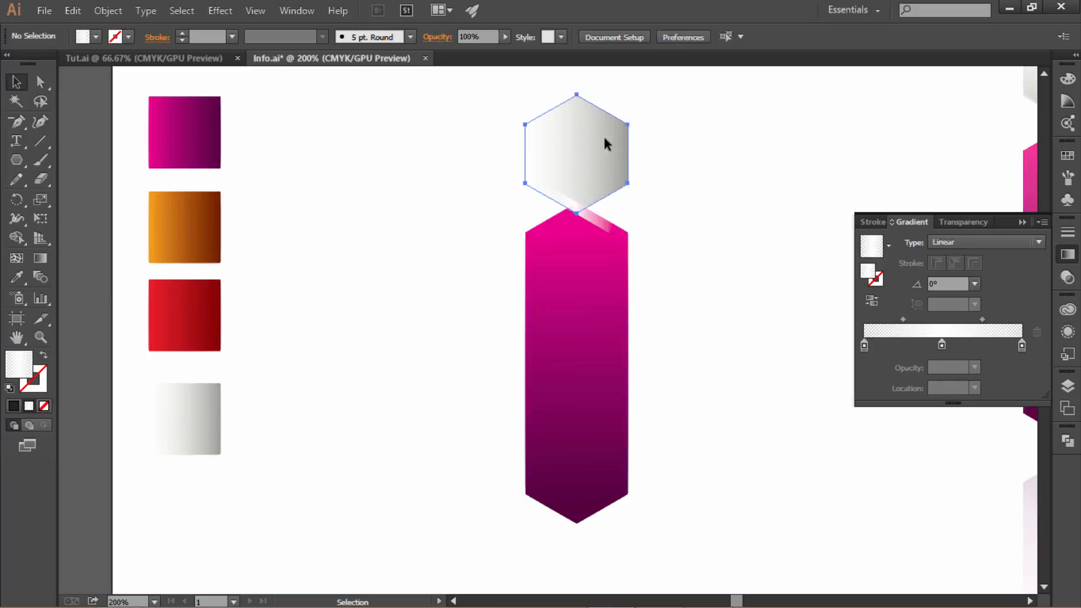
pyautogui.click(959, 246)
pyautogui.click(961, 274)
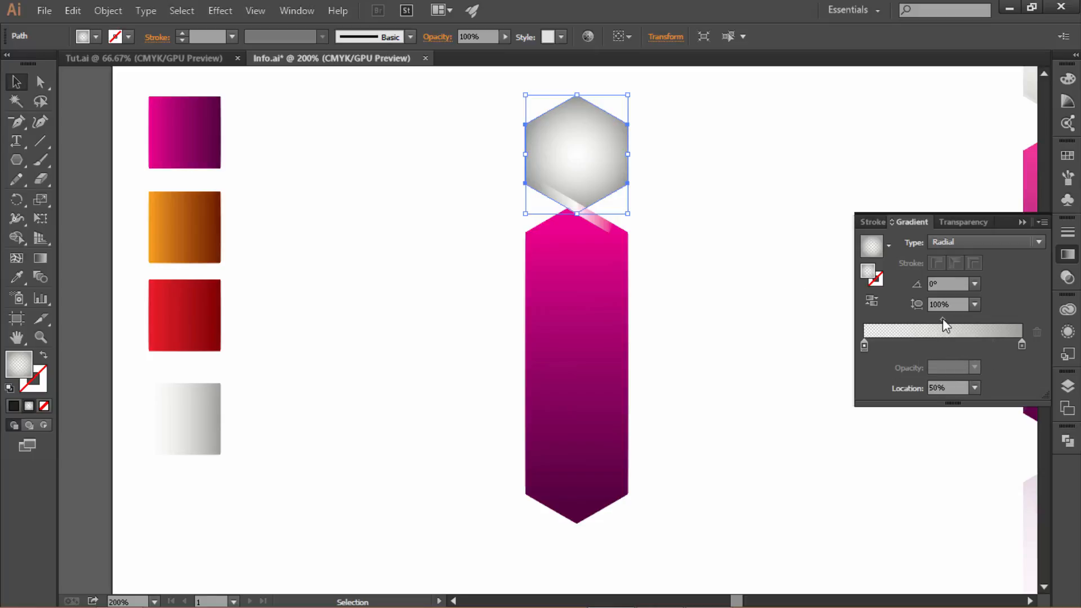
pyautogui.moveTo(942, 319); pyautogui.dragTo(964, 322)
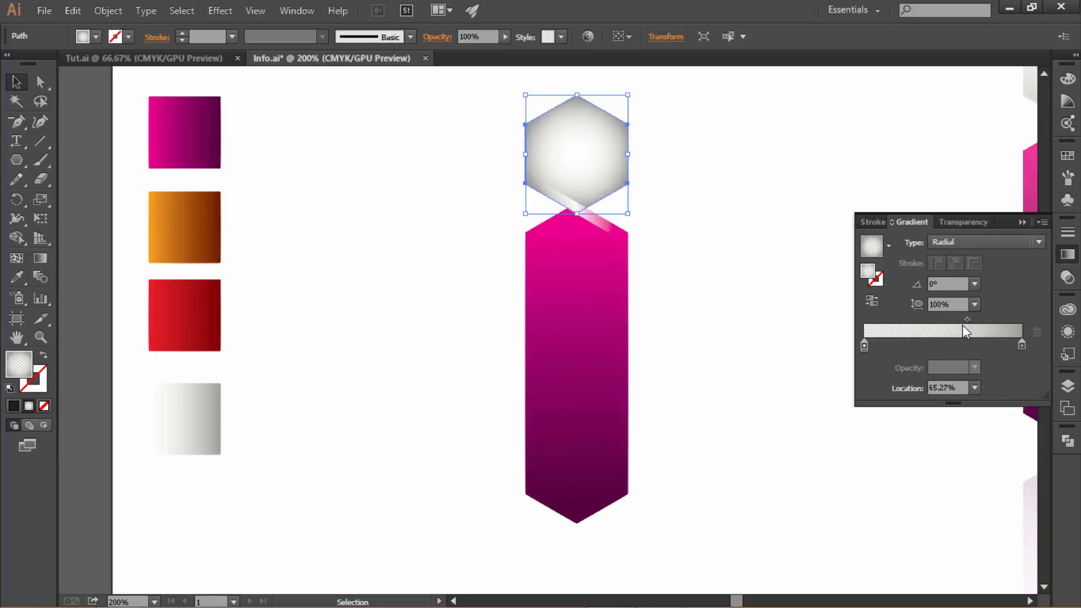
# Lighten the hexagon gradient's outer grey stop by setting its black (K) value to 15%
pyautogui.click(705, 305)
pyautogui.press('space')
pyautogui.moveTo(673, 292); pyautogui.dragTo(576, 254)
pyautogui.hotkey('ctrl', '-')
pyautogui.click(587, 255)
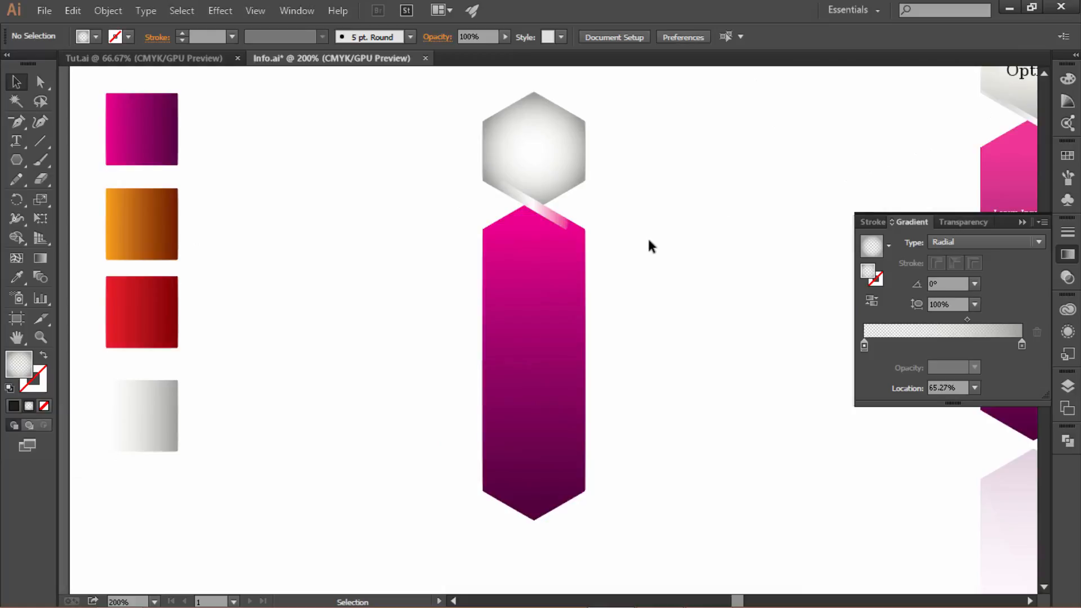
pyautogui.click(583, 168)
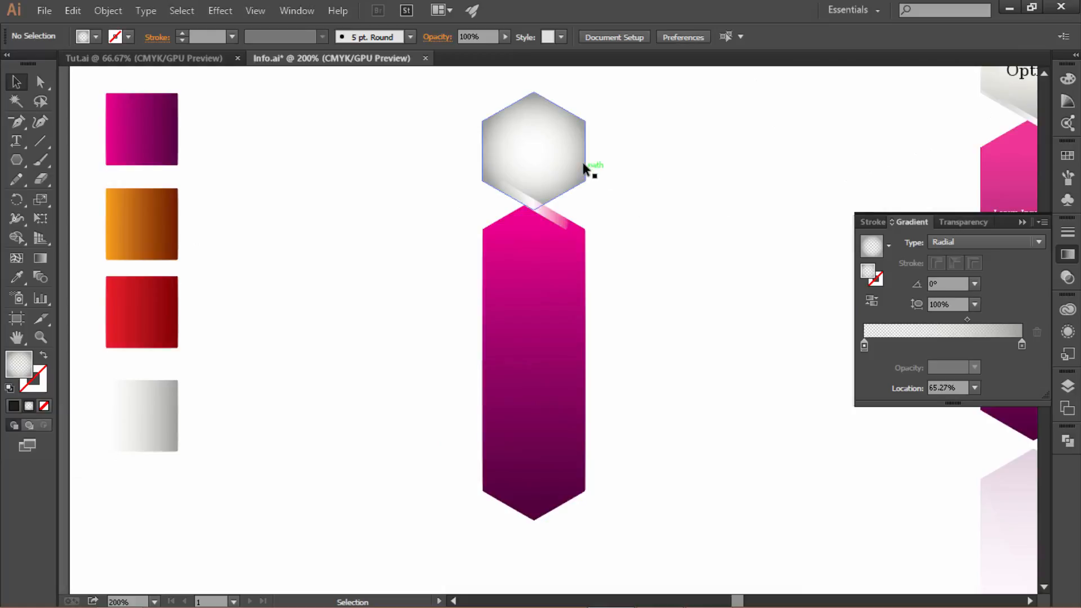
pyautogui.doubleClick(1023, 347)
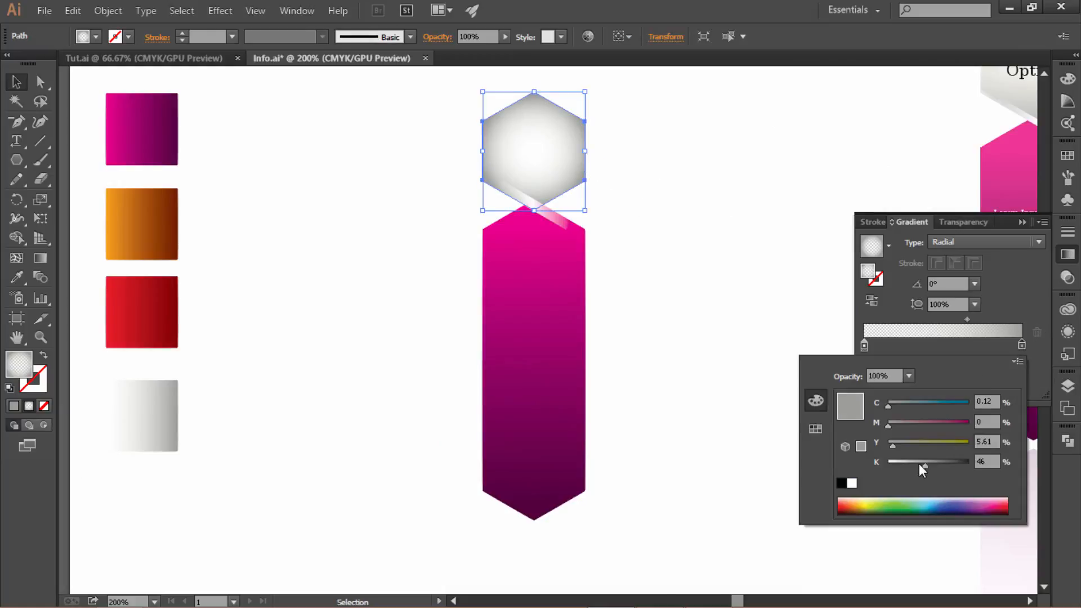
pyautogui.moveTo(918, 464); pyautogui.dragTo(903, 461)
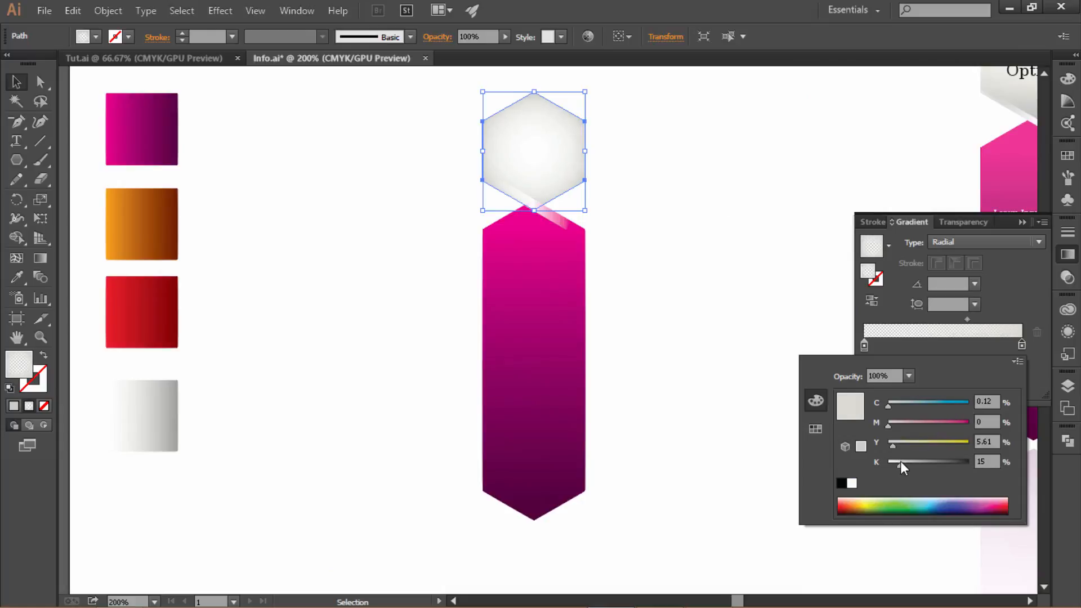
# Duplicate the complete banner of hexagon, strip and panel, placing the copy beside the original with a small gap
pyautogui.click(665, 293)
pyautogui.click(659, 276)
pyautogui.press('space')
pyautogui.moveTo(641, 286)
pyautogui.mouseDown()
pyautogui.moveTo(555, 260)
pyautogui.moveTo(623, 293)
pyautogui.mouseUp()
pyautogui.moveTo(398, 150); pyautogui.dragTo(595, 391)
pyautogui.moveTo(536, 320); pyautogui.dragTo(666, 317)
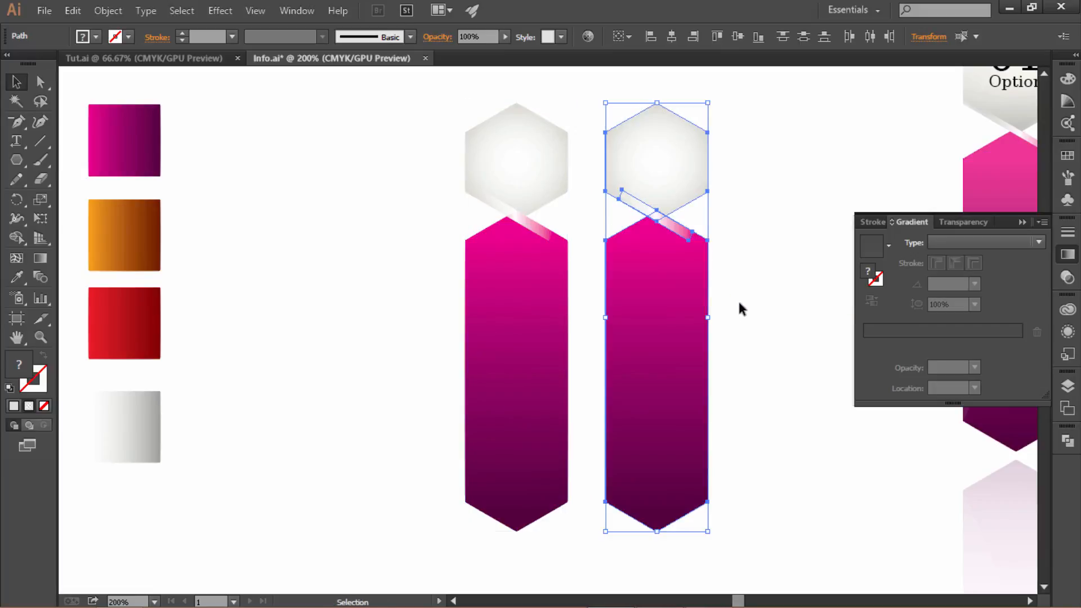
# Recolour the duplicated banner's tall panel with the orange-to-brown gradient sampled from the second colour square
pyautogui.click(738, 304)
pyautogui.click(668, 321)
pyautogui.click(17, 277)
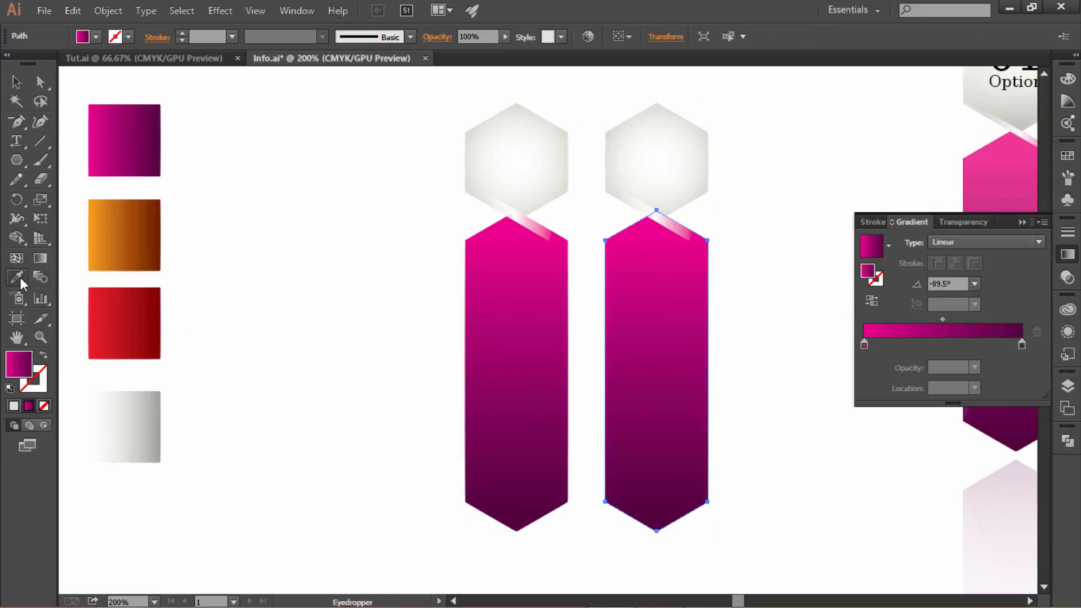
pyautogui.click(129, 233)
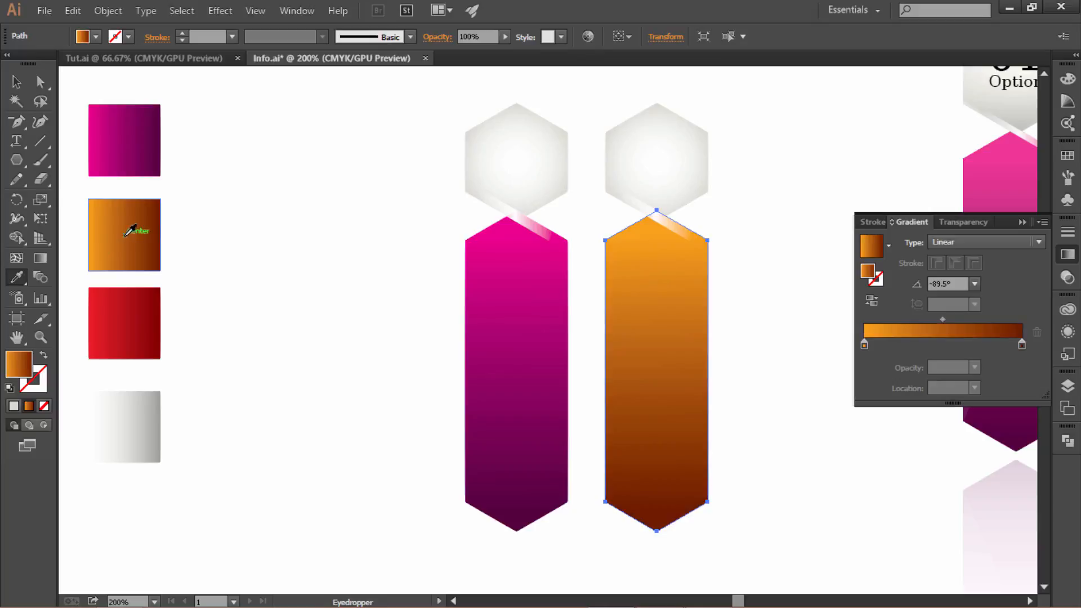
pyautogui.click(17, 82)
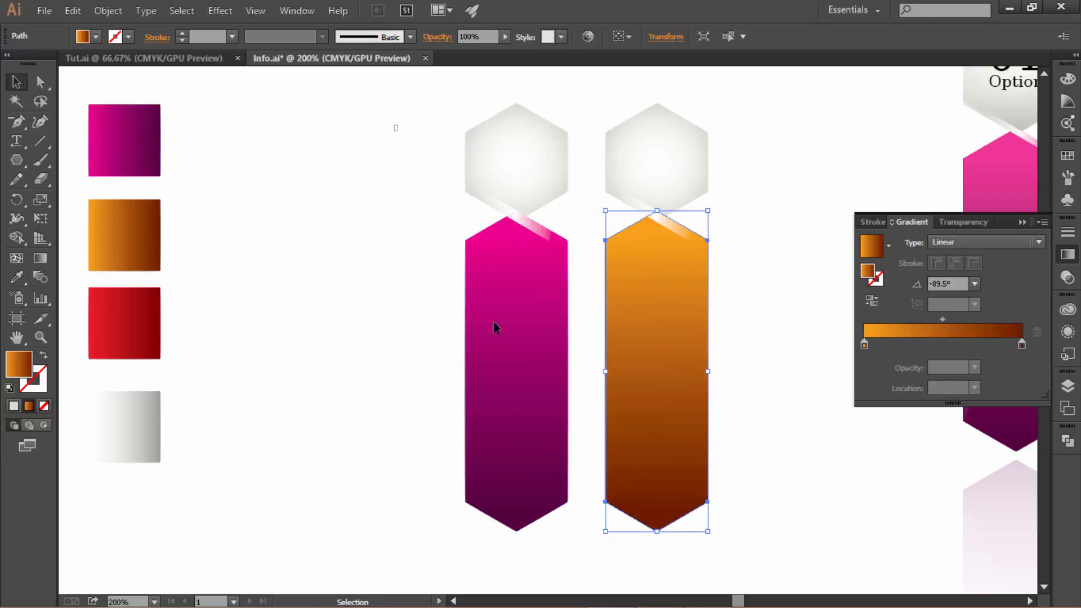
# Duplicate the complete magenta banner and place the copy on the opposite side from the orange one, with a small gap
pyautogui.moveTo(393, 126); pyautogui.dragTo(580, 532)
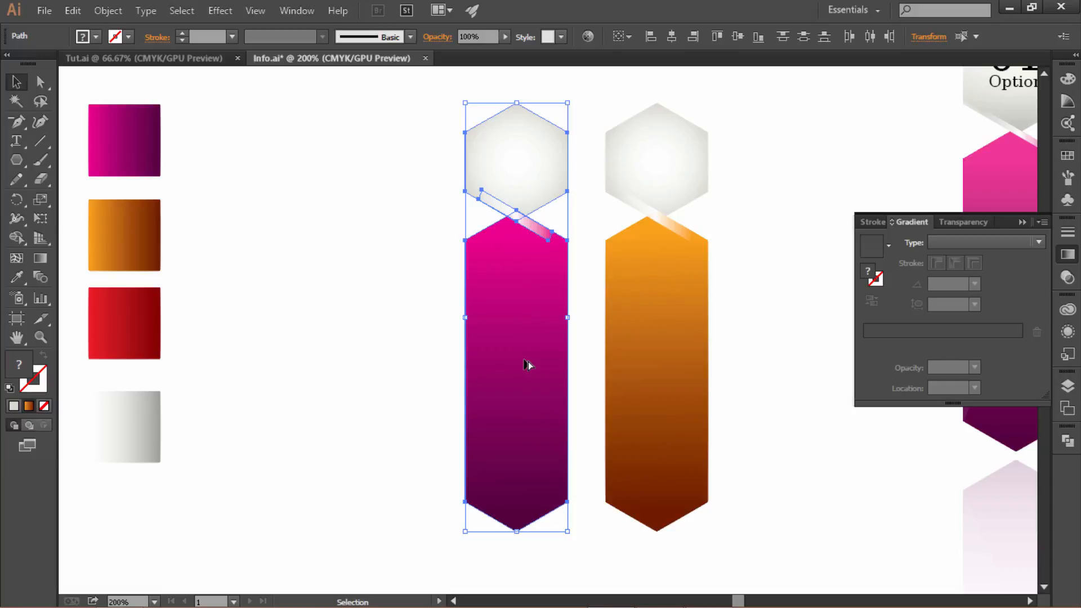
pyautogui.moveTo(528, 361); pyautogui.dragTo(393, 358)
pyautogui.click(277, 337)
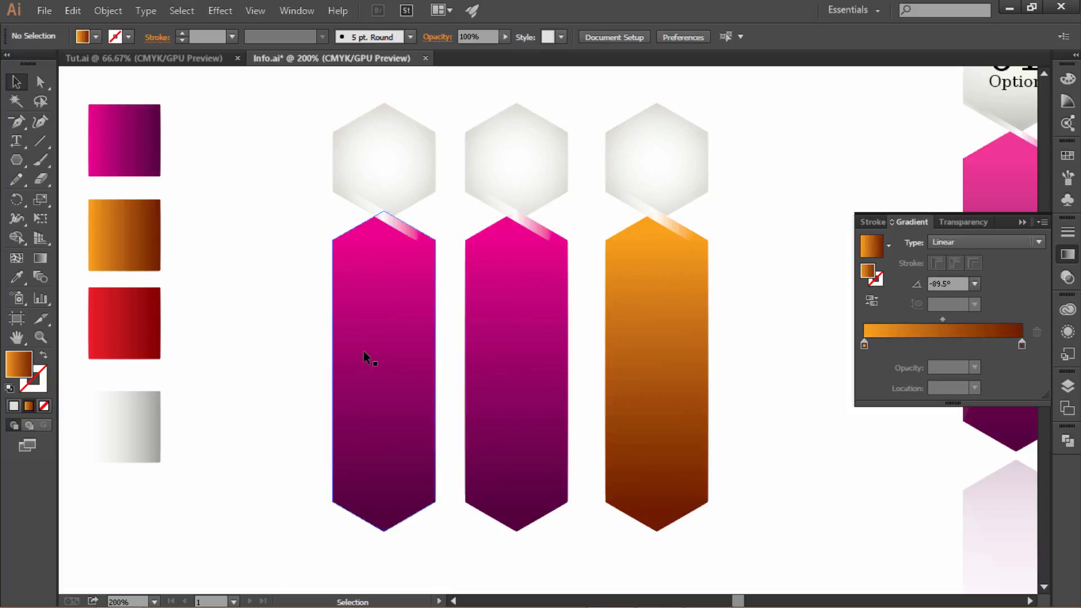
# Recolour the new copy's tall panel with the red gradient sampled from the third colour square
pyautogui.click(365, 353)
pyautogui.click(17, 277)
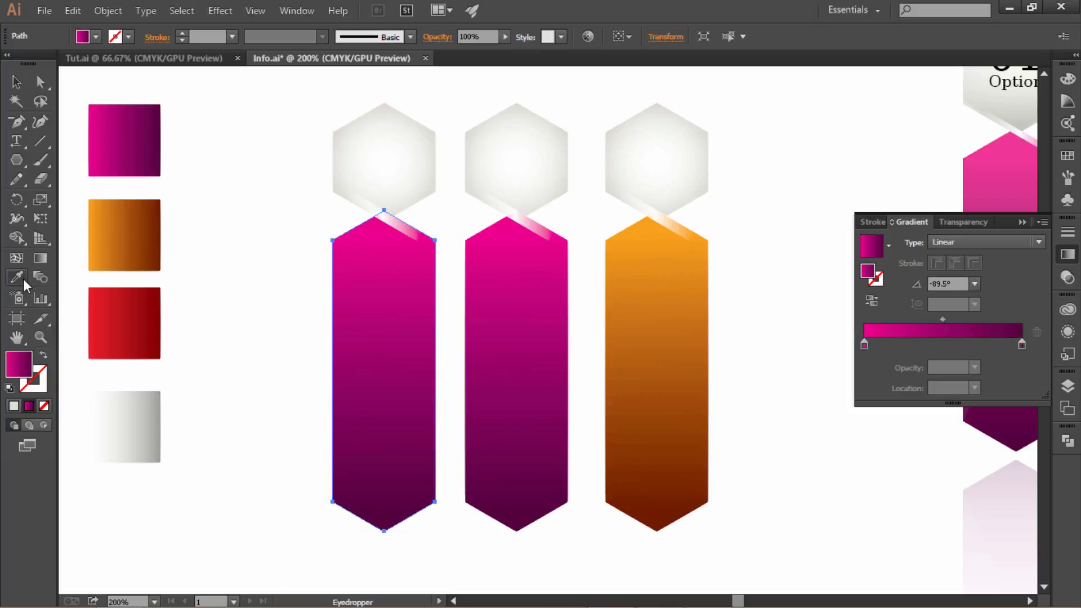
pyautogui.click(139, 313)
pyautogui.press('v')
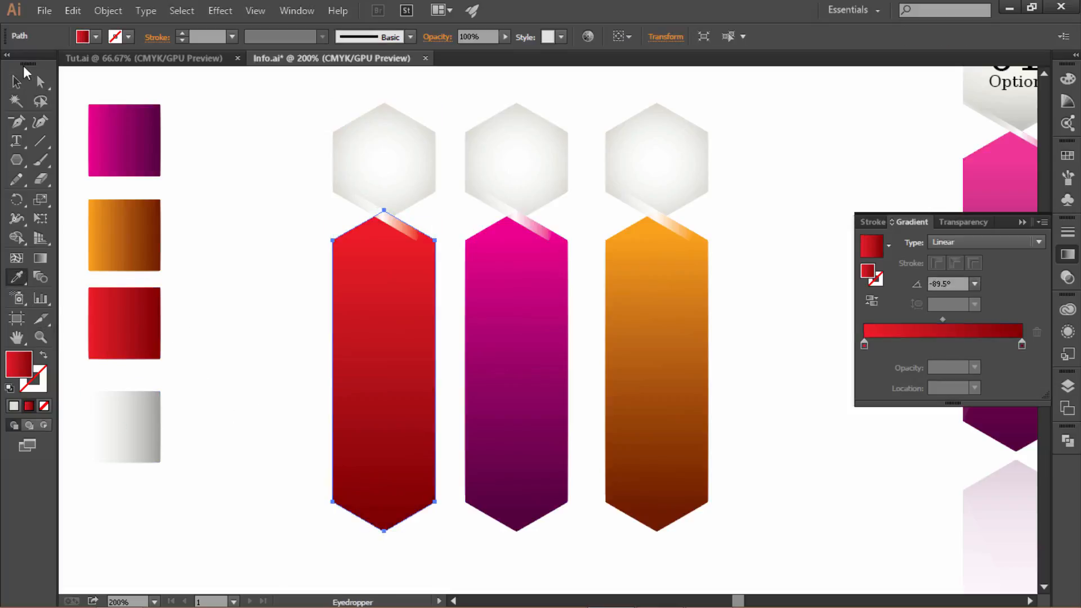
pyautogui.click(804, 168)
# Move the "Option" and "01" texts from the reference design onto the red banner's hexagon, with the number above the word
pyautogui.moveTo(746, 194); pyautogui.dragTo(698, 200)
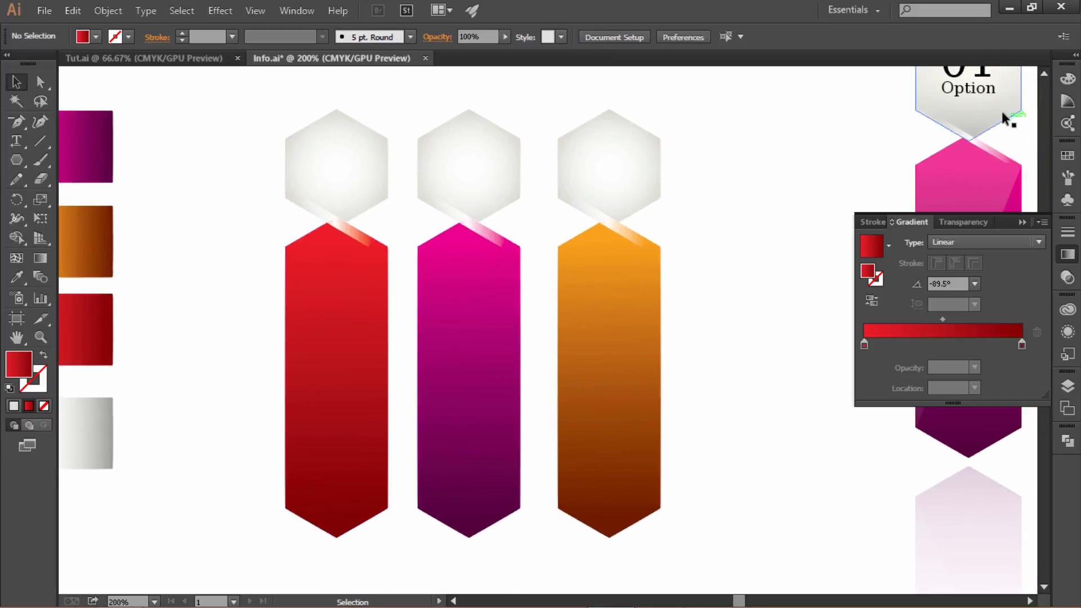
pyautogui.moveTo(982, 94); pyautogui.dragTo(374, 187)
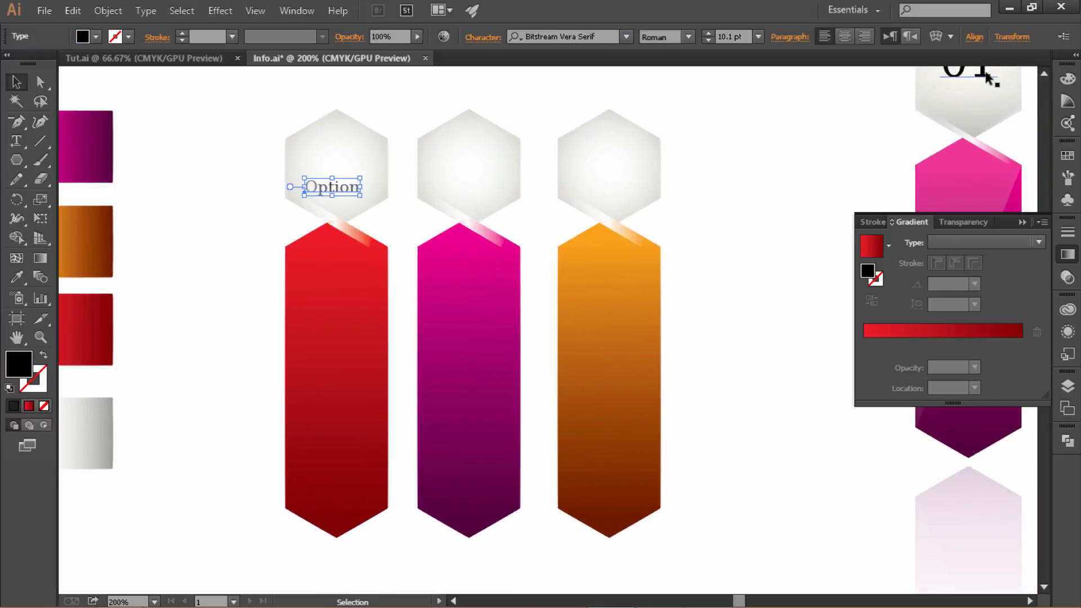
pyautogui.moveTo(952, 77); pyautogui.dragTo(358, 167)
pyautogui.click(740, 239)
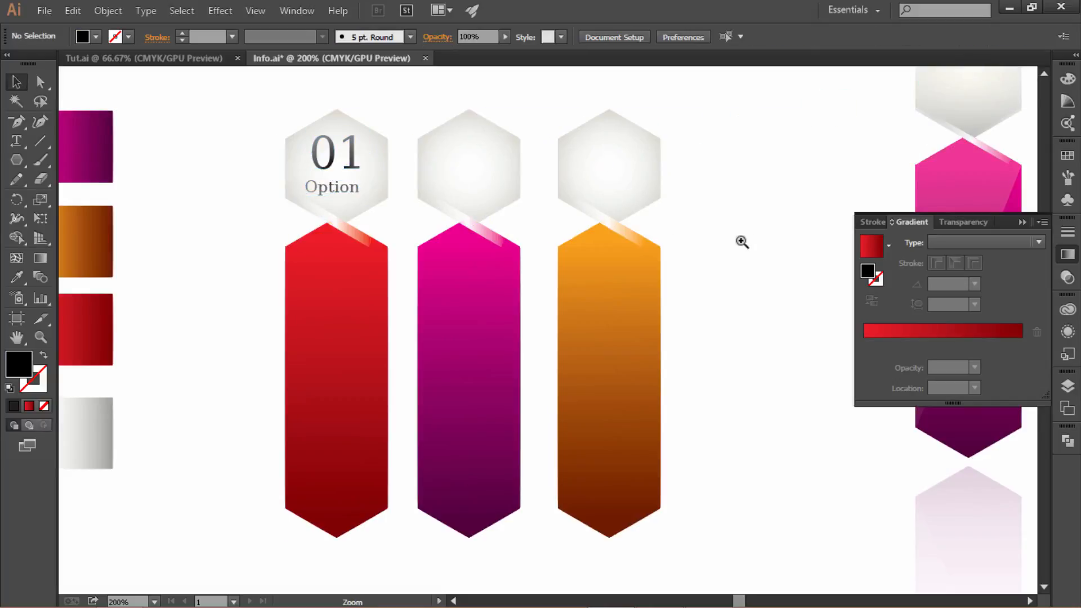
# Move the "02" and "Option" texts from the reference design onto the magenta banner's hexagon
pyautogui.hotkey('ctrl', '-')
pyautogui.moveTo(654, 243); pyautogui.dragTo(555, 210)
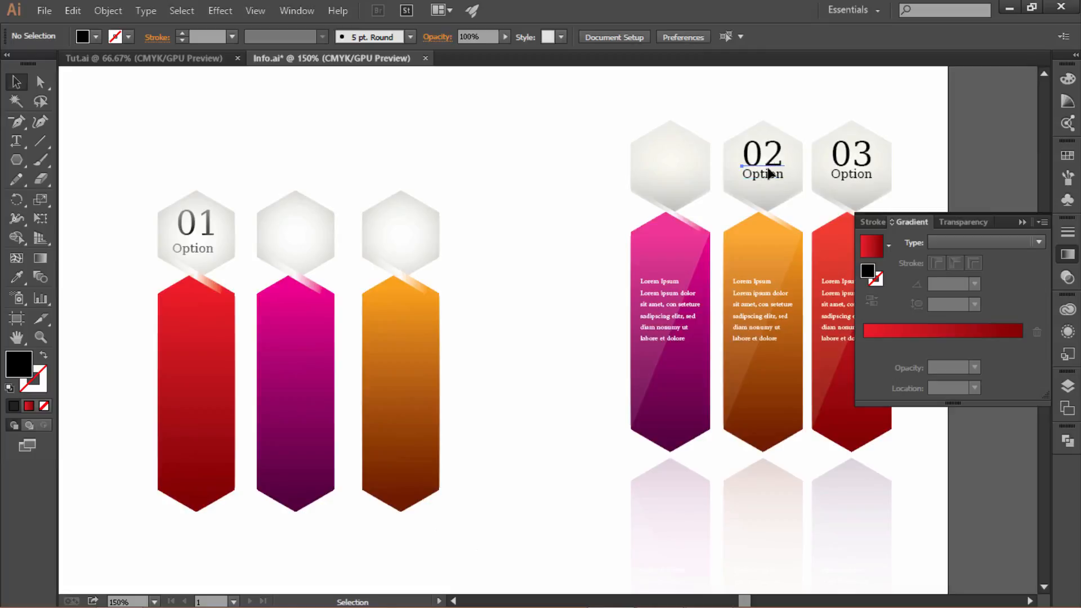
pyautogui.moveTo(769, 173); pyautogui.dragTo(306, 237)
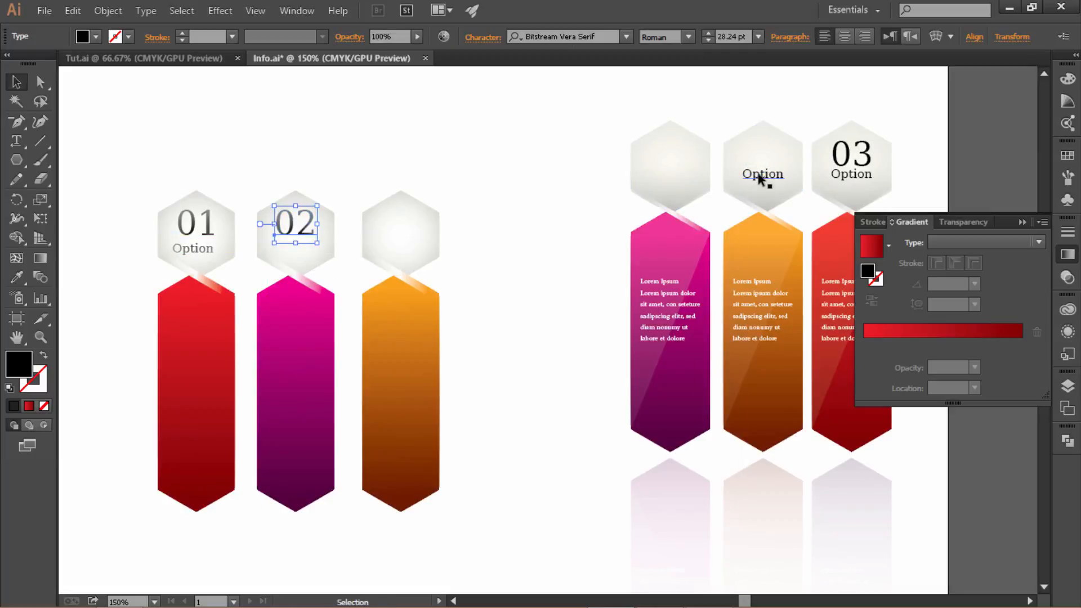
pyautogui.moveTo(760, 179); pyautogui.dragTo(292, 251)
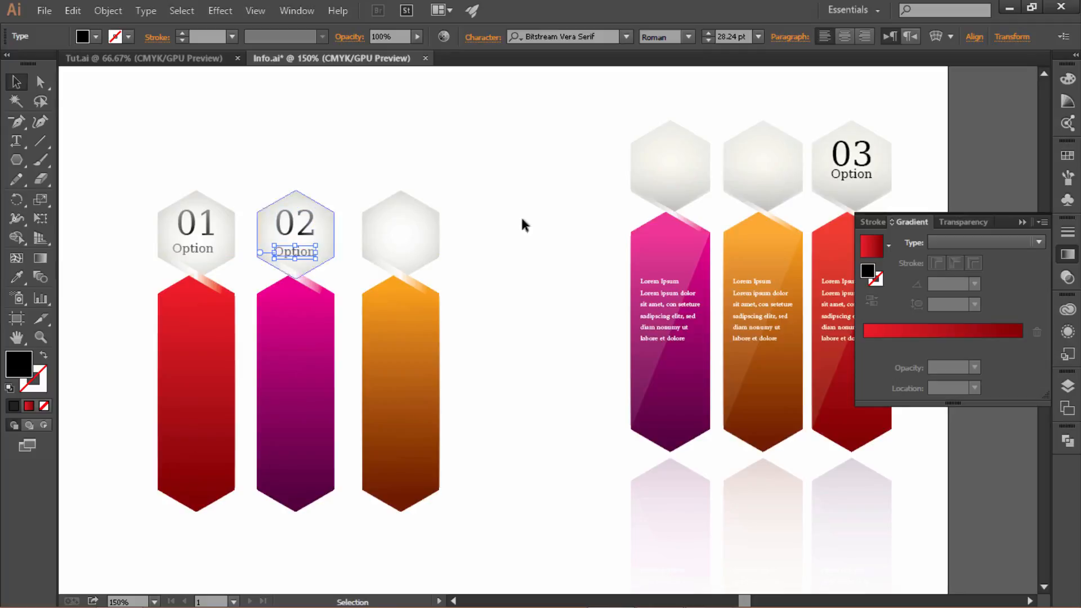
# Move the "Option" and "03" texts from the reference design onto the orange banner's hexagon
pyautogui.moveTo(848, 173); pyautogui.dragTo(401, 246)
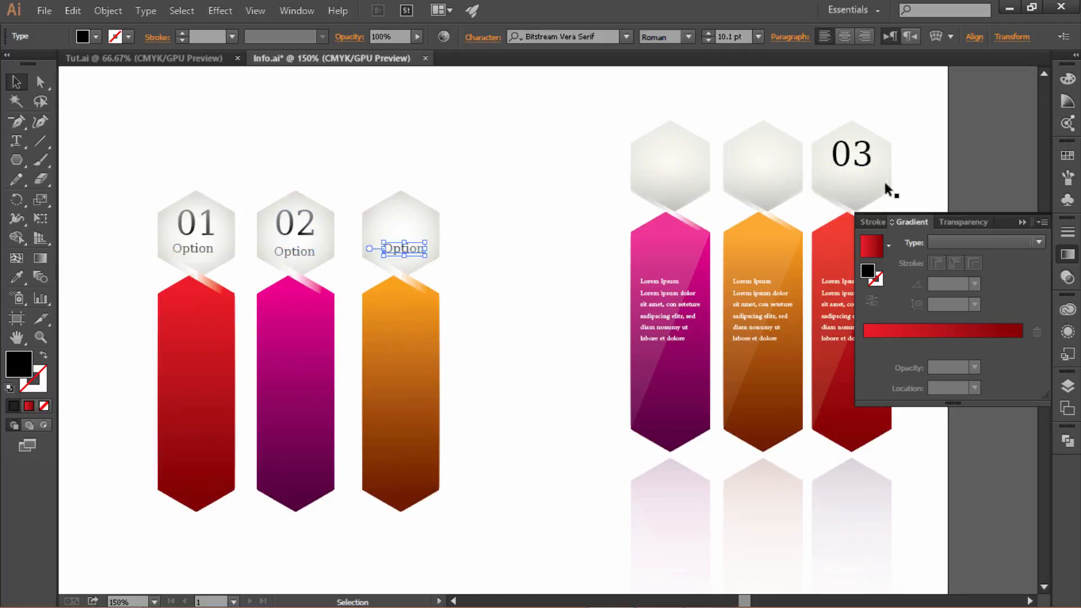
pyautogui.moveTo(867, 167); pyautogui.dragTo(417, 235)
pyautogui.click(626, 310)
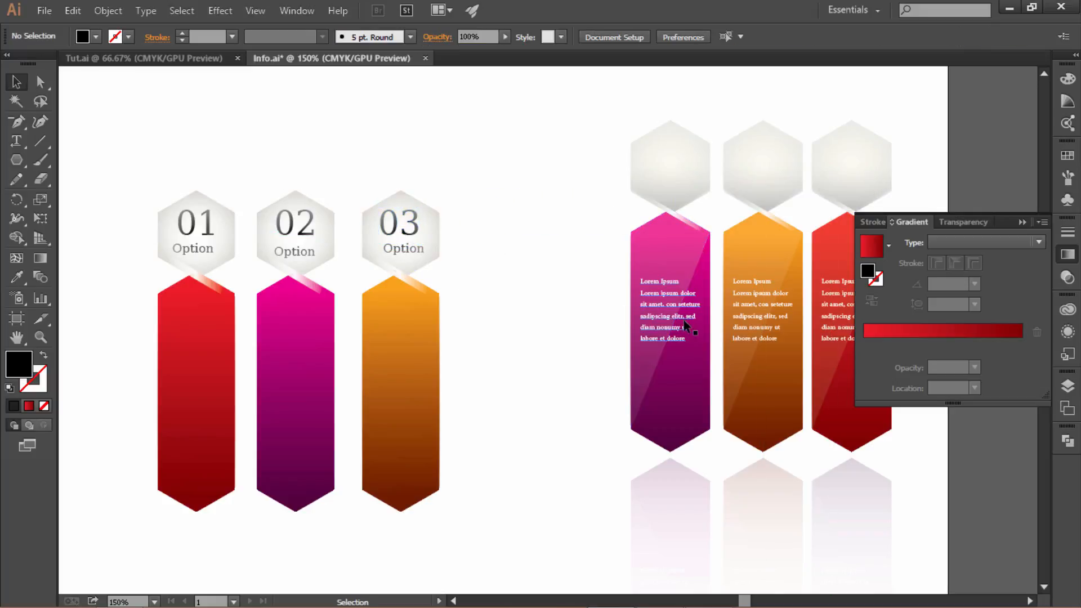
# Move the Lorem Ipsum text block from the reference's magenta panel onto the red panel
pyautogui.moveTo(685, 328); pyautogui.dragTo(211, 359)
pyautogui.keyDown('ctrl'); pyautogui.click(293, 321); pyautogui.keyUp('ctrl')
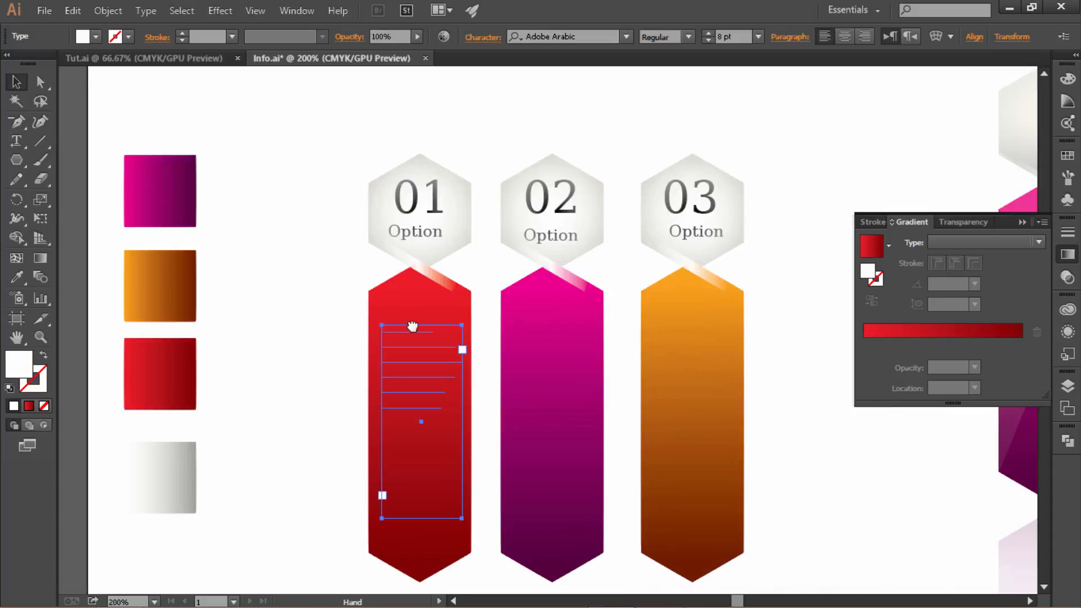
pyautogui.moveTo(412, 326); pyautogui.dragTo(419, 269)
# Bring the moved Lorem Ipsum text to the top of Layer 1's stacking order so it sits in front of the red panel
pyautogui.click(1067, 386)
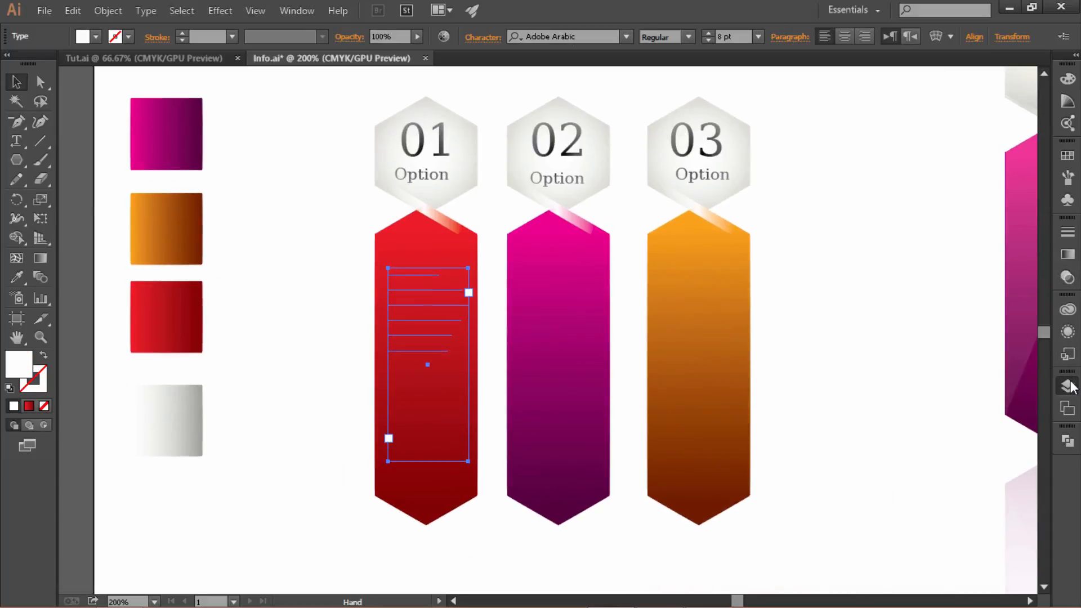
pyautogui.scroll(-5, 977, 481)
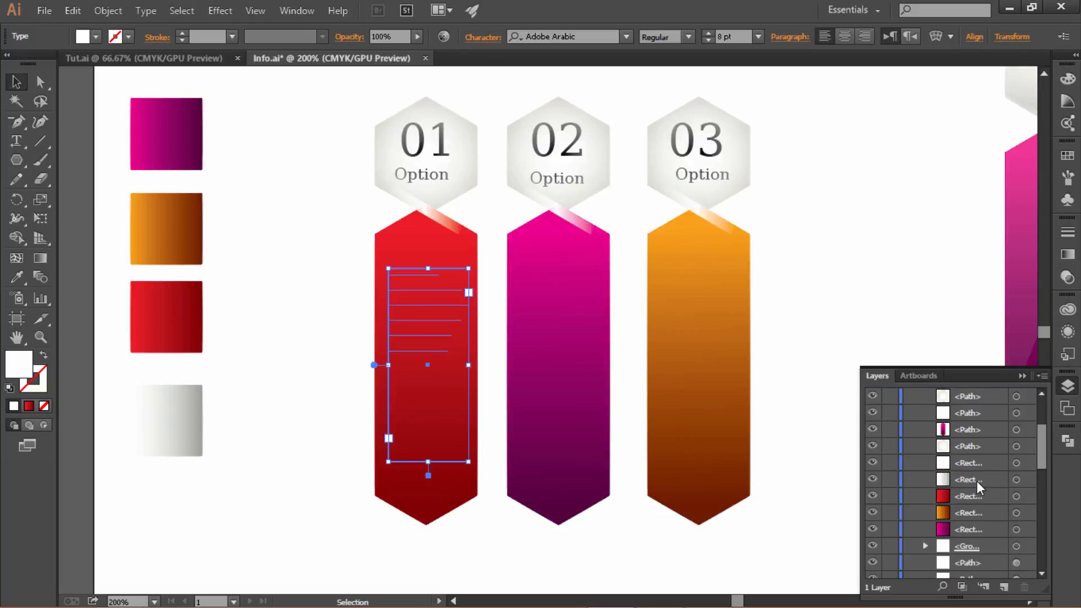
pyautogui.scroll(-3, 977, 481)
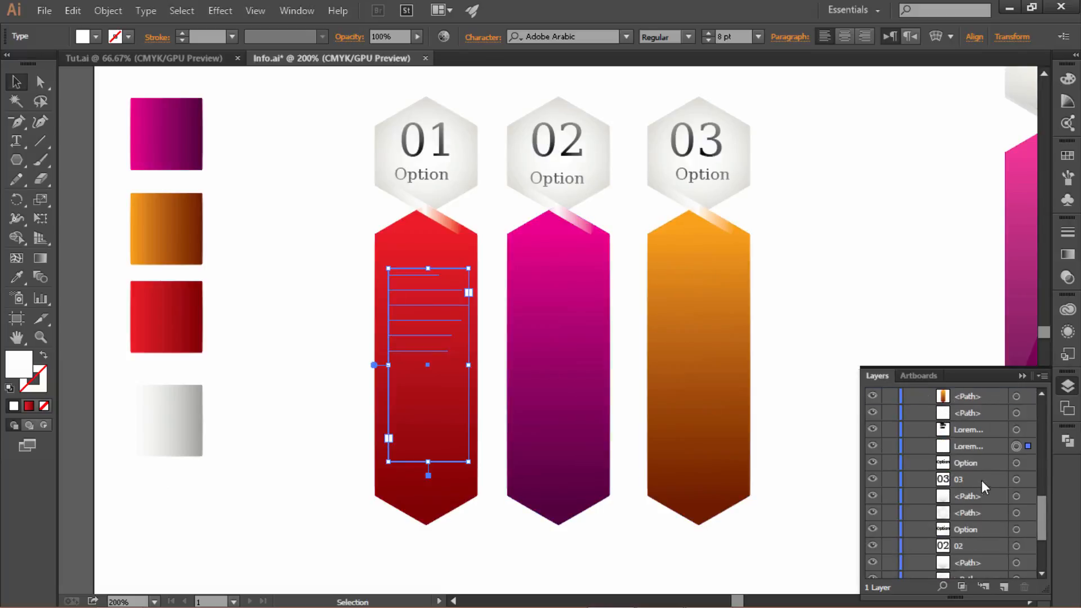
pyautogui.moveTo(998, 446); pyautogui.dragTo(989, 406)
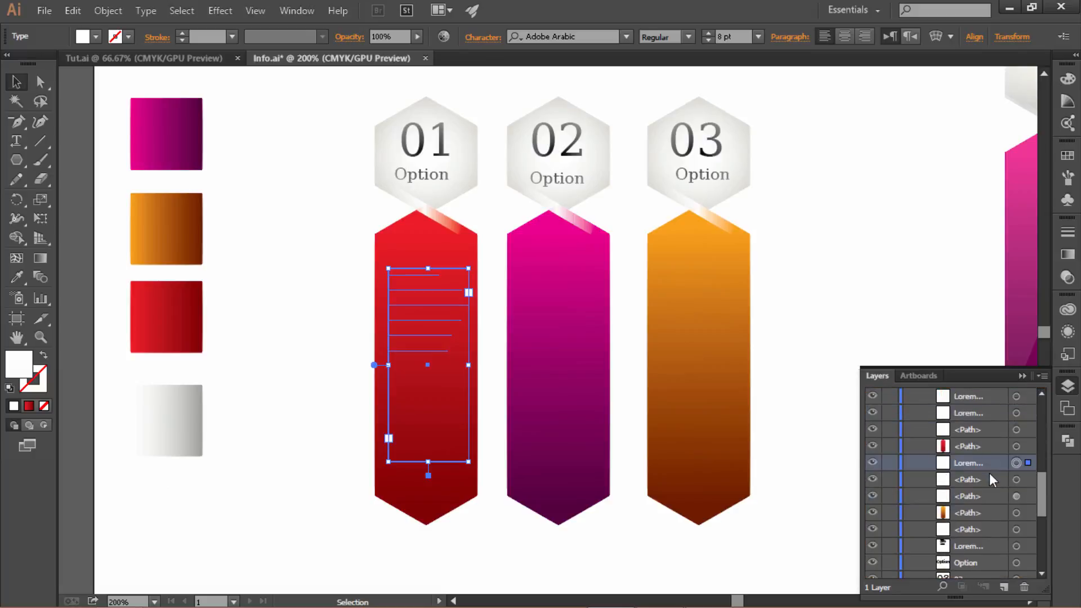
pyautogui.moveTo(991, 464); pyautogui.dragTo(994, 409)
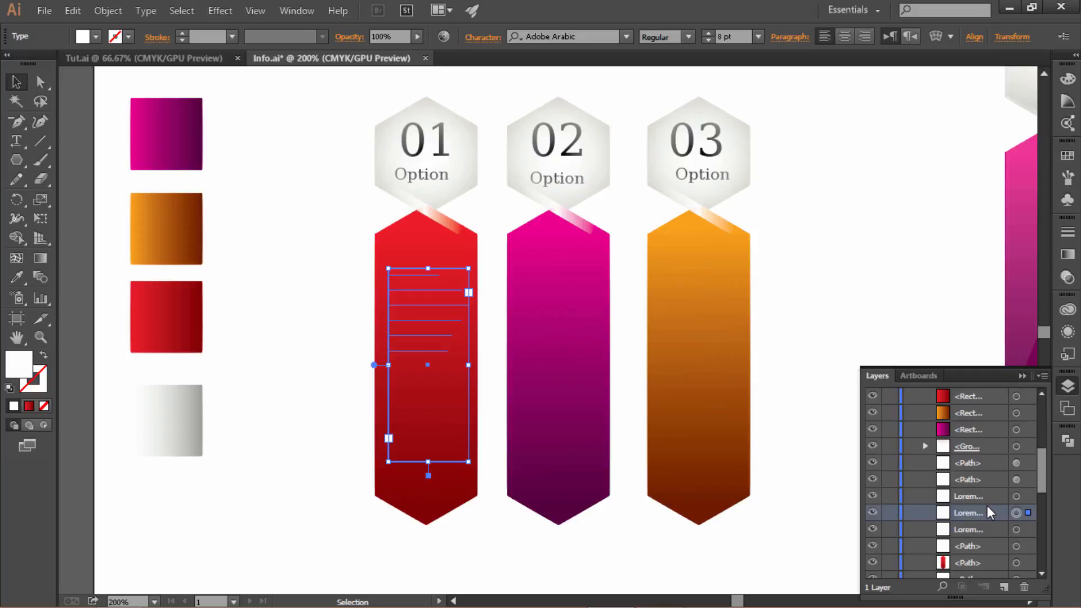
pyautogui.moveTo(987, 506); pyautogui.dragTo(988, 410)
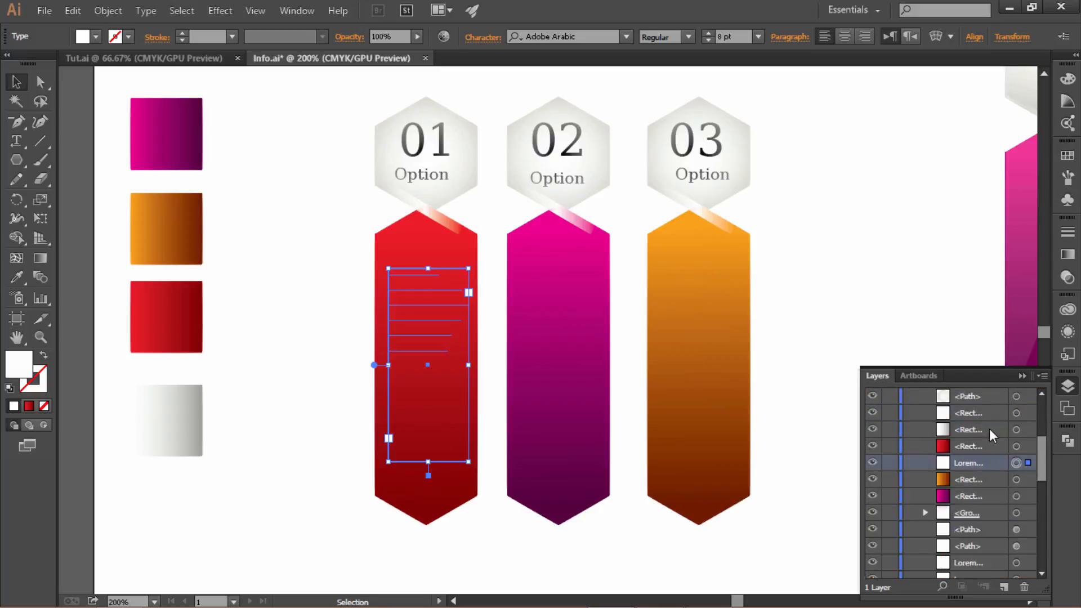
pyautogui.moveTo(975, 505); pyautogui.dragTo(985, 417)
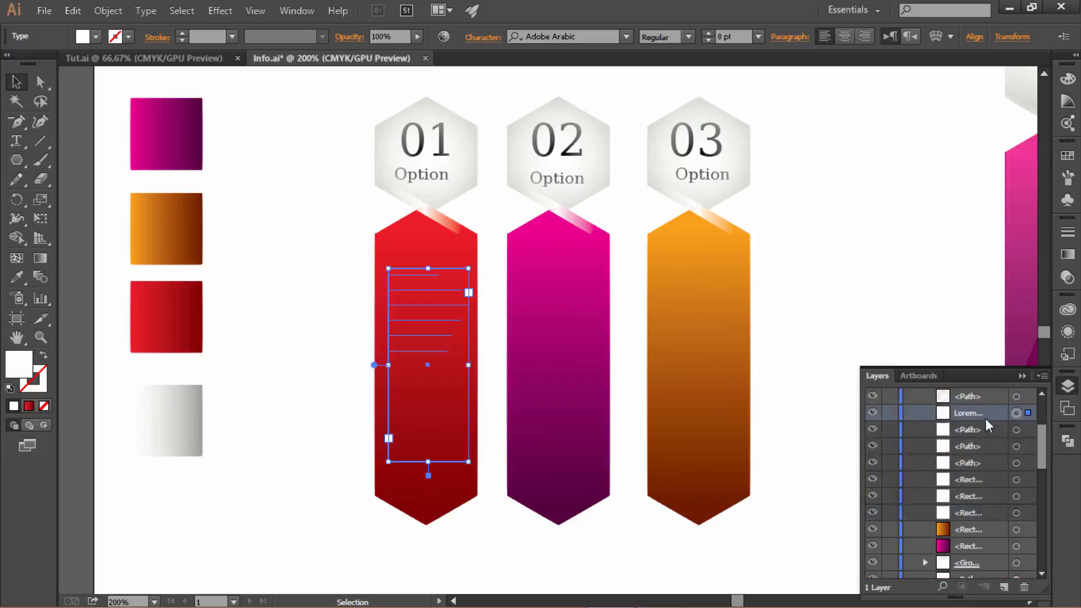
pyautogui.scroll(3, 985, 431)
pyautogui.moveTo(989, 510); pyautogui.dragTo(985, 405)
pyautogui.click(833, 363)
# Copy the red panel, paste it in front in the same place, and fill the copy with white
pyautogui.keyDown('ctrl'); pyautogui.click(521, 318); pyautogui.keyUp('ctrl')
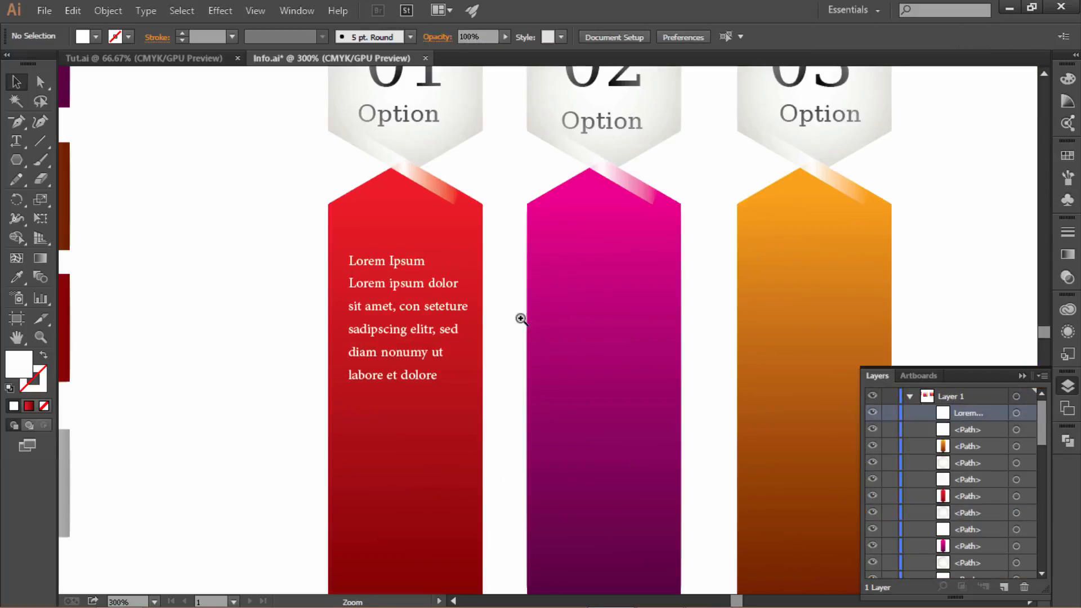
pyautogui.moveTo(521, 318); pyautogui.dragTo(472, 198)
pyautogui.keyDown('ctrl'); pyautogui.keyDown('alt'); pyautogui.click(489, 275); pyautogui.keyUp('alt'); pyautogui.keyUp('ctrl')
pyautogui.keyDown('ctrl'); pyautogui.click(467, 272); pyautogui.keyUp('ctrl')
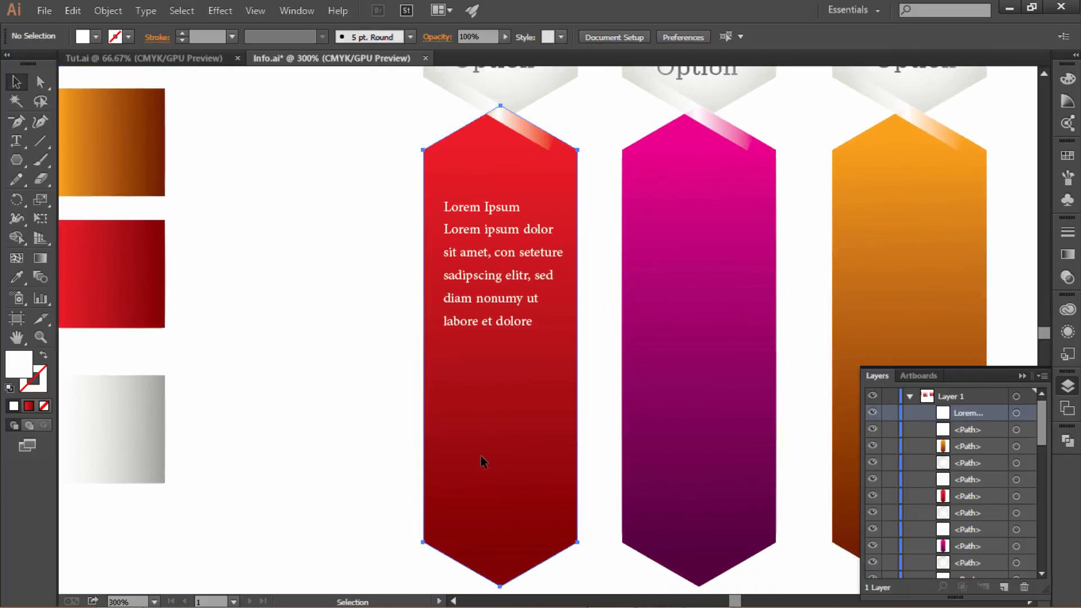
pyautogui.click(481, 455)
pyautogui.press('a')
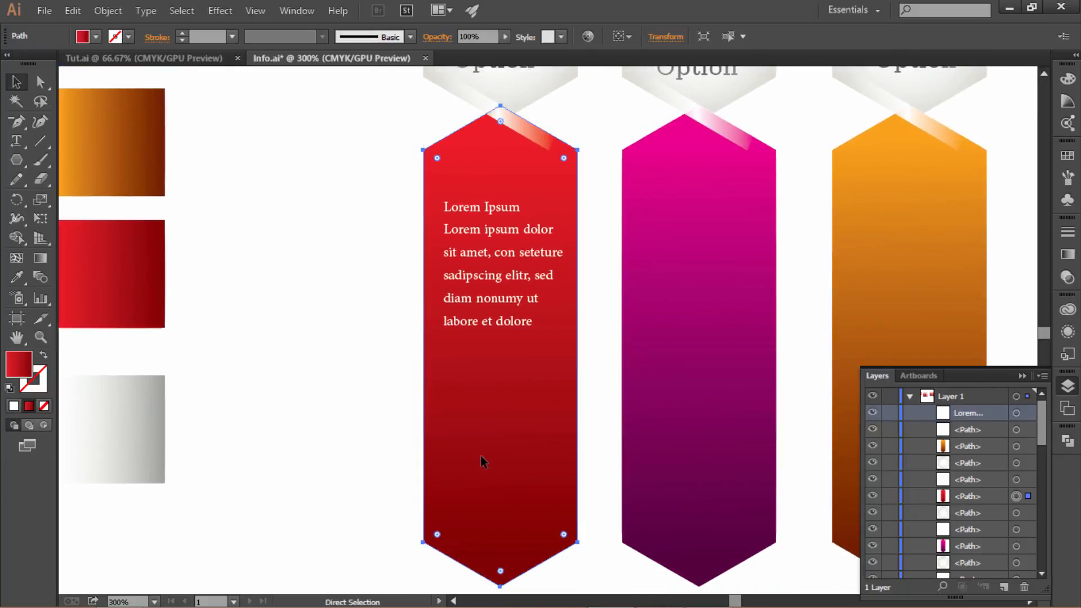
pyautogui.hotkey('ctrl', 'c')
pyautogui.hotkey('ctrl', 'f')
pyautogui.click(96, 37)
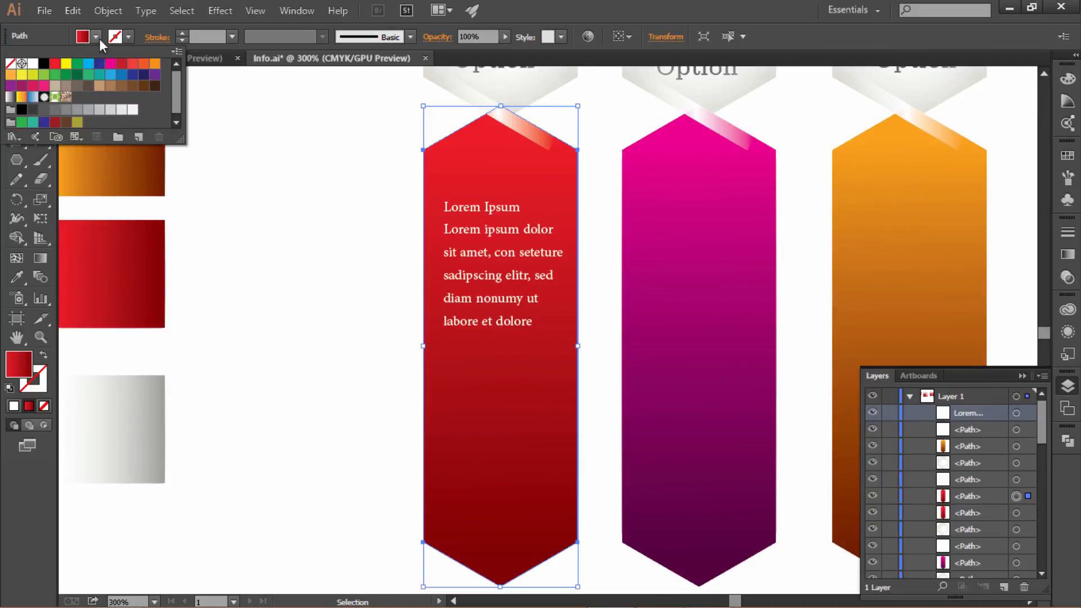
pyautogui.click(33, 64)
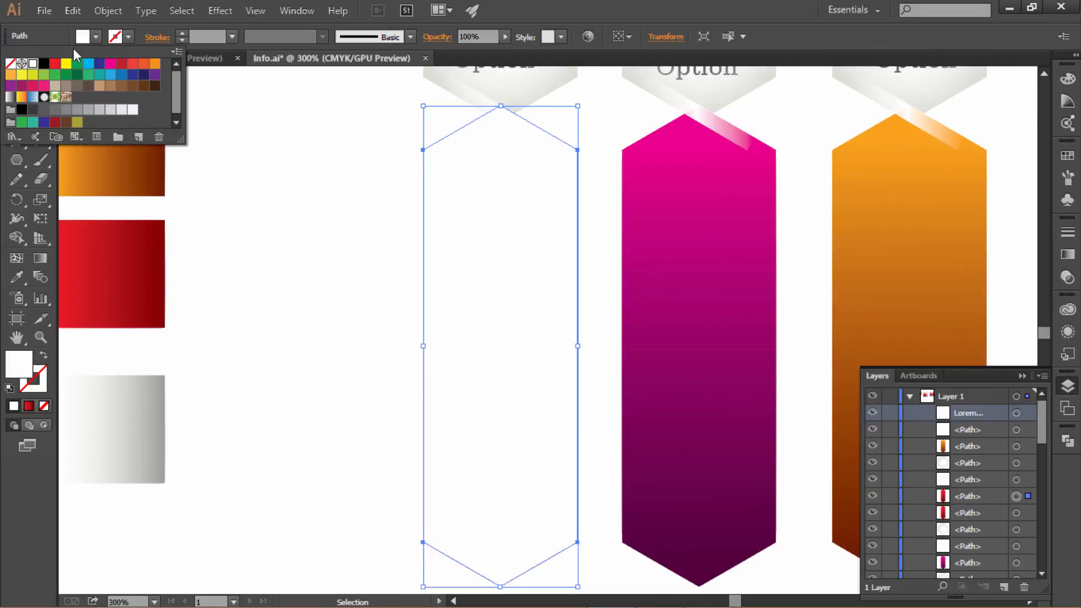
pyautogui.click(94, 36)
# Delete the white copy's lower-right and bottom anchor points, leaving a diagonal edge across the red panel
pyautogui.click(19, 123)
pyautogui.moveTo(19, 123); pyautogui.dragTo(79, 157)
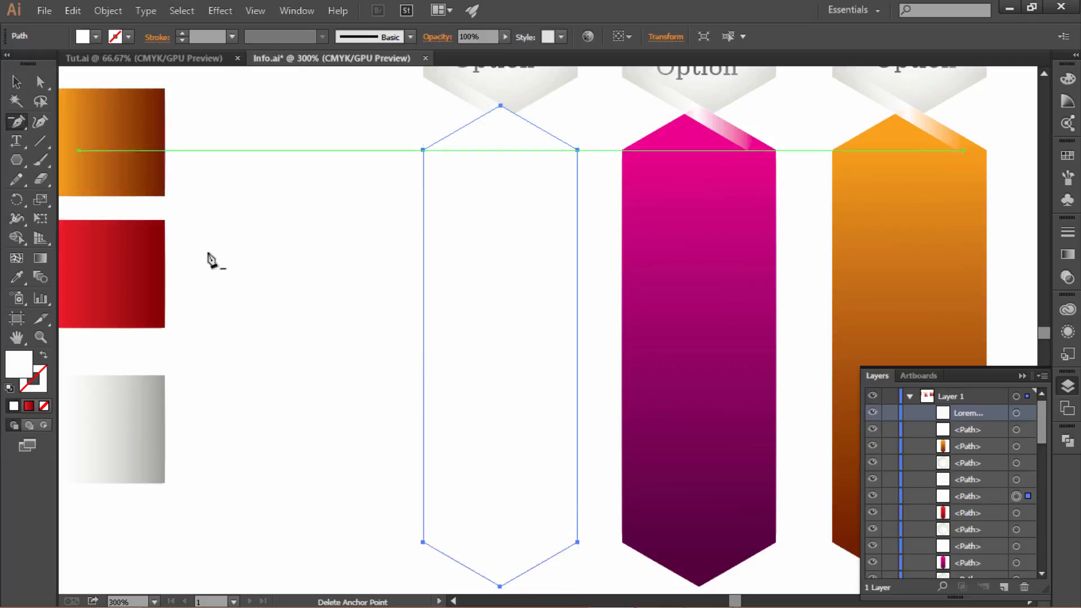
pyautogui.click(577, 542)
pyautogui.click(500, 587)
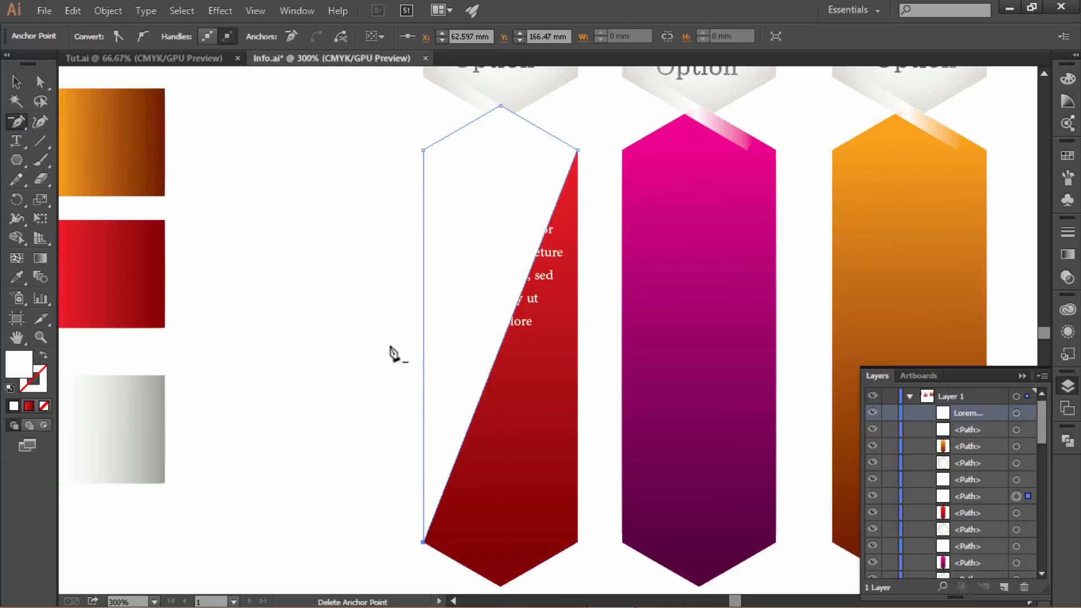
# Set the white diagonal shape's opacity to 18% and place the Lorem Ipsum text directly beneath it in the layer order
pyautogui.press('v')
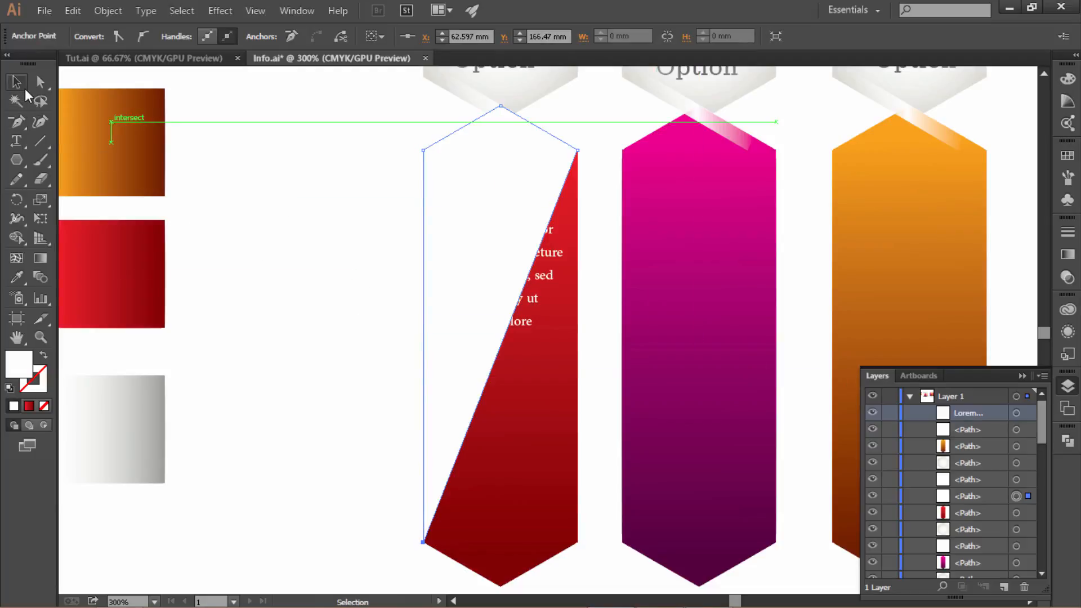
pyautogui.click(468, 203)
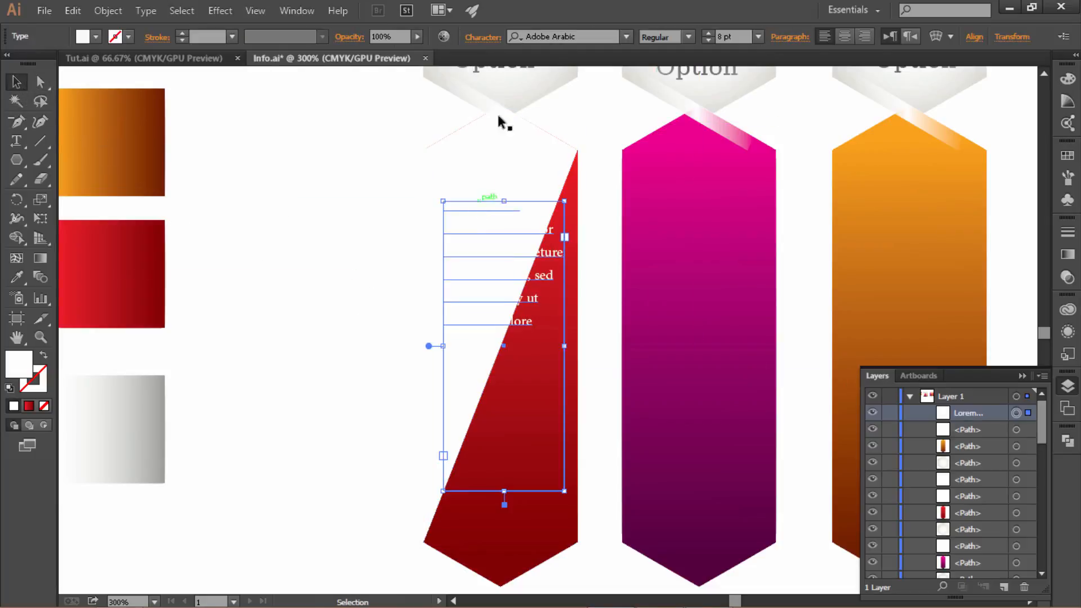
pyautogui.click(502, 149)
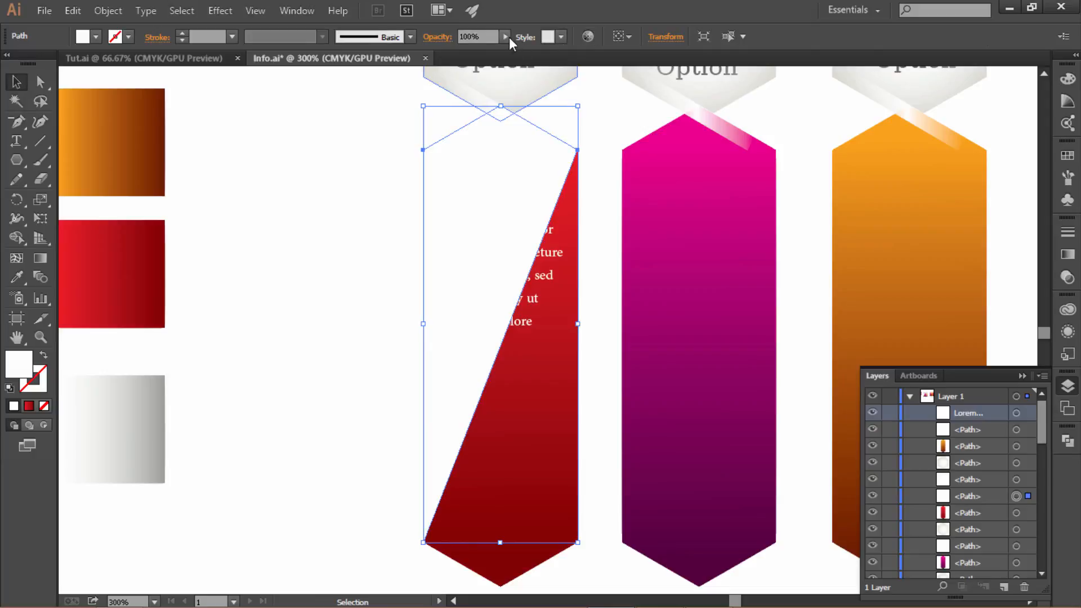
pyautogui.moveTo(464, 50); pyautogui.dragTo(463, 50)
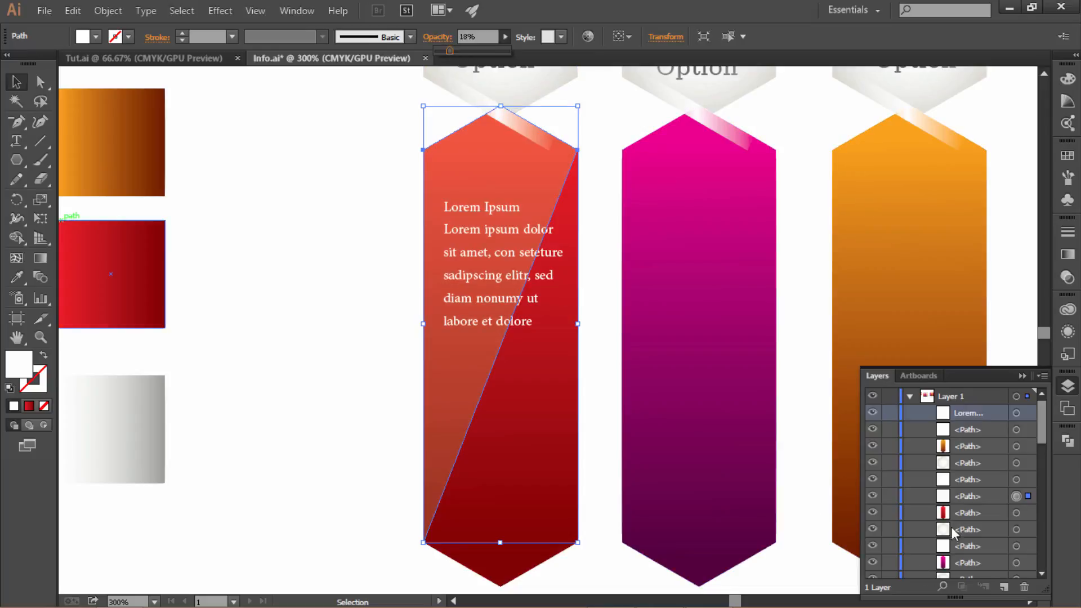
pyautogui.moveTo(980, 419); pyautogui.dragTo(988, 507)
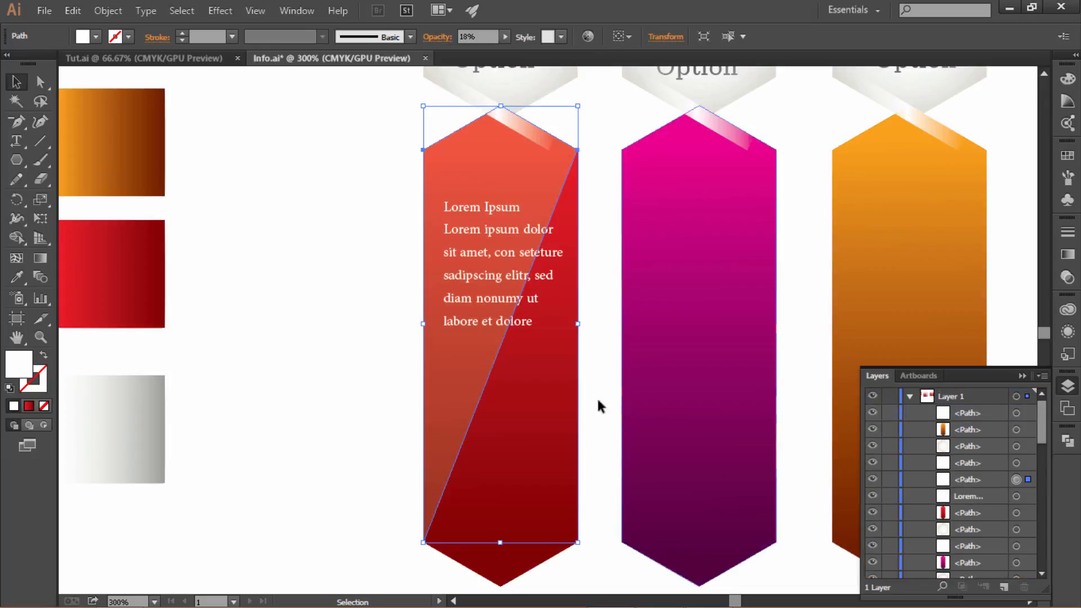
pyautogui.click(311, 297)
# Duplicate the translucent diagonal overlay and the Lorem Ipsum text block onto the magenta and orange panels at matching positions
pyautogui.click(470, 155)
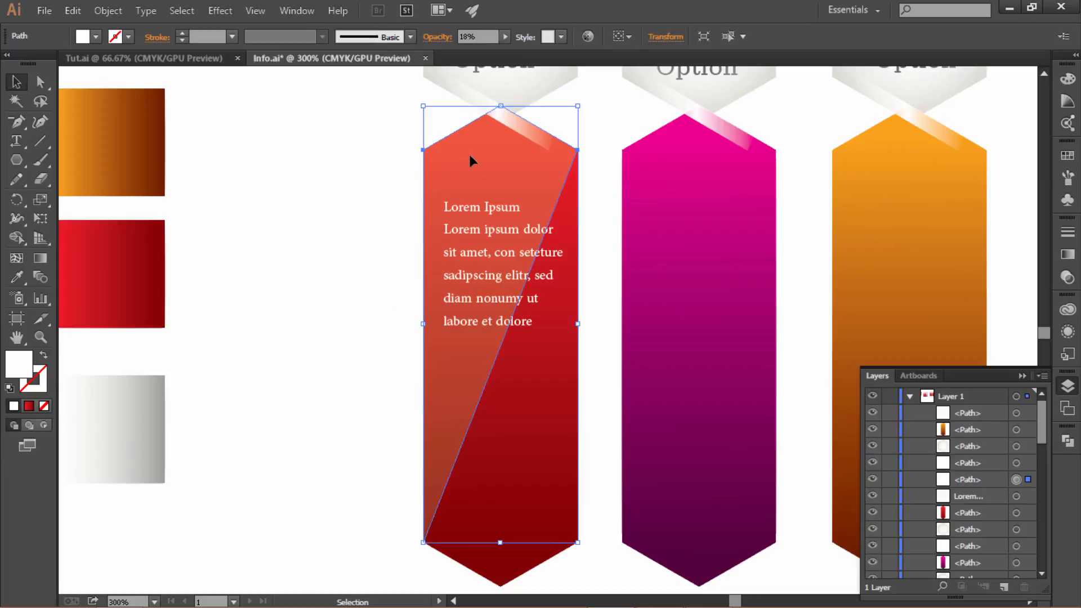
pyautogui.moveTo(473, 155); pyautogui.dragTo(883, 204)
pyautogui.click(539, 283)
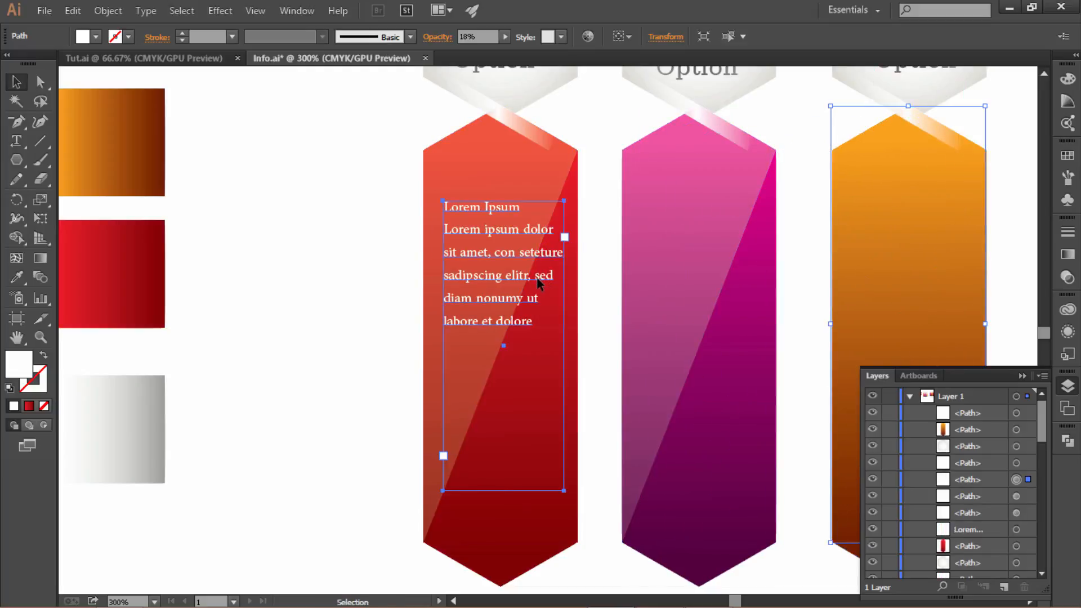
pyautogui.moveTo(539, 283); pyautogui.dragTo(960, 284)
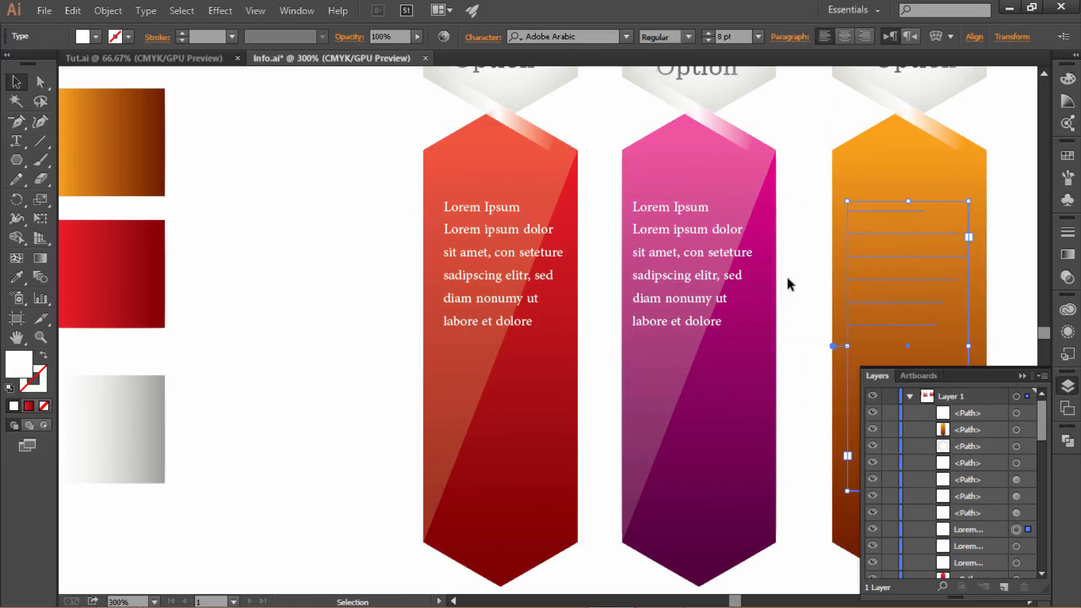
# Move the orange panel's Lorem Ipsum text above the orange panel path in the layer order
pyautogui.scroll(-1, 975, 445)
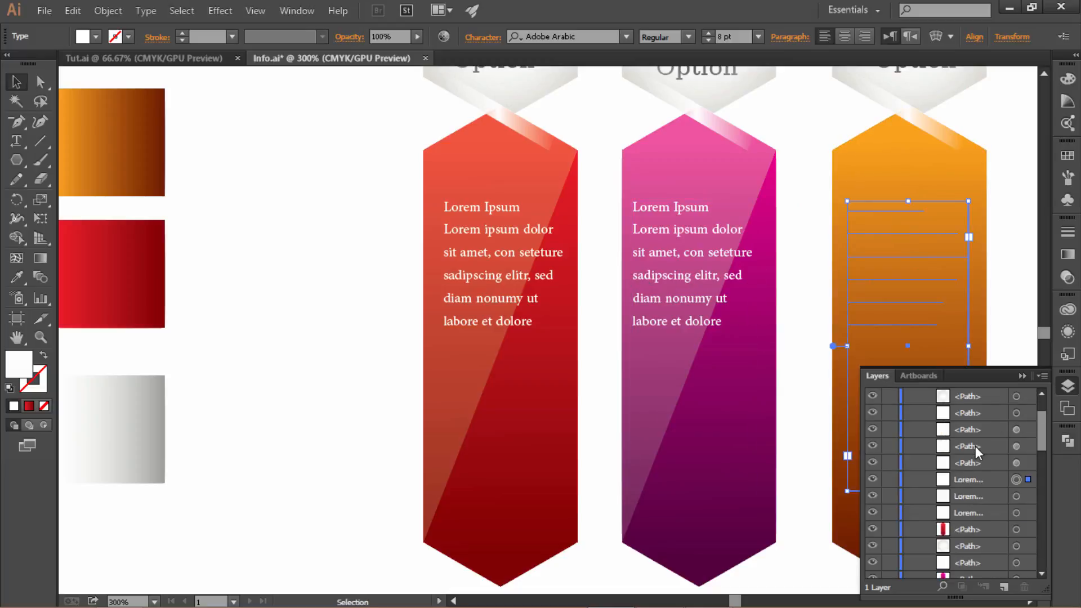
pyautogui.moveTo(989, 473); pyautogui.dragTo(986, 420)
pyautogui.moveTo(505, 302); pyautogui.dragTo(449, 294)
pyautogui.keyDown('ctrl'); pyautogui.keyDown('alt'); pyautogui.click(580, 298); pyautogui.keyUp('alt'); pyautogui.keyUp('ctrl')
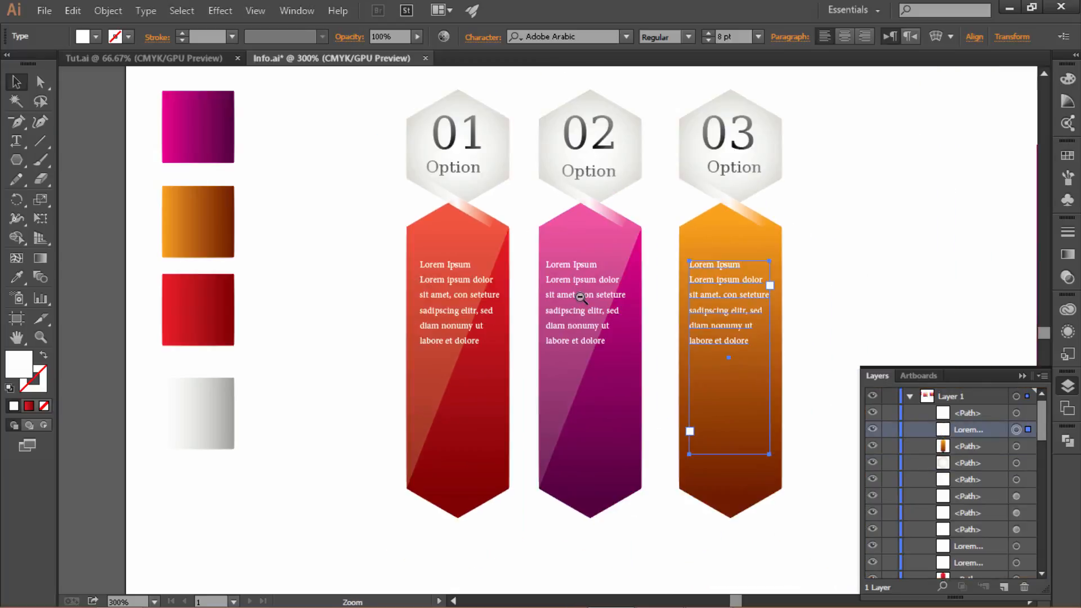
# Select all three option banners with their hexagons, labels and text, and group them
pyautogui.moveTo(609, 313); pyautogui.dragTo(583, 303)
pyautogui.keyDown('ctrl'); pyautogui.keyDown('alt'); pyautogui.click(688, 344); pyautogui.keyUp('alt'); pyautogui.keyUp('ctrl')
pyautogui.moveTo(672, 351); pyautogui.dragTo(683, 316)
pyautogui.moveTo(269, 105); pyautogui.dragTo(669, 439)
pyautogui.click(108, 11)
pyautogui.click(120, 67)
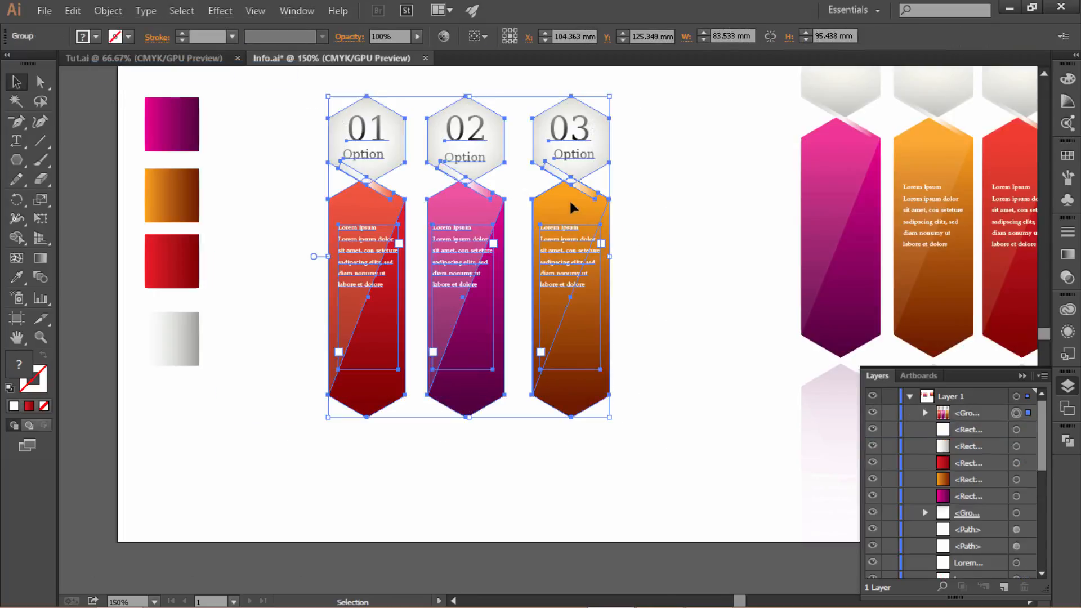
# Copy the grouped banners and paste a duplicate of the group
pyautogui.press('a')
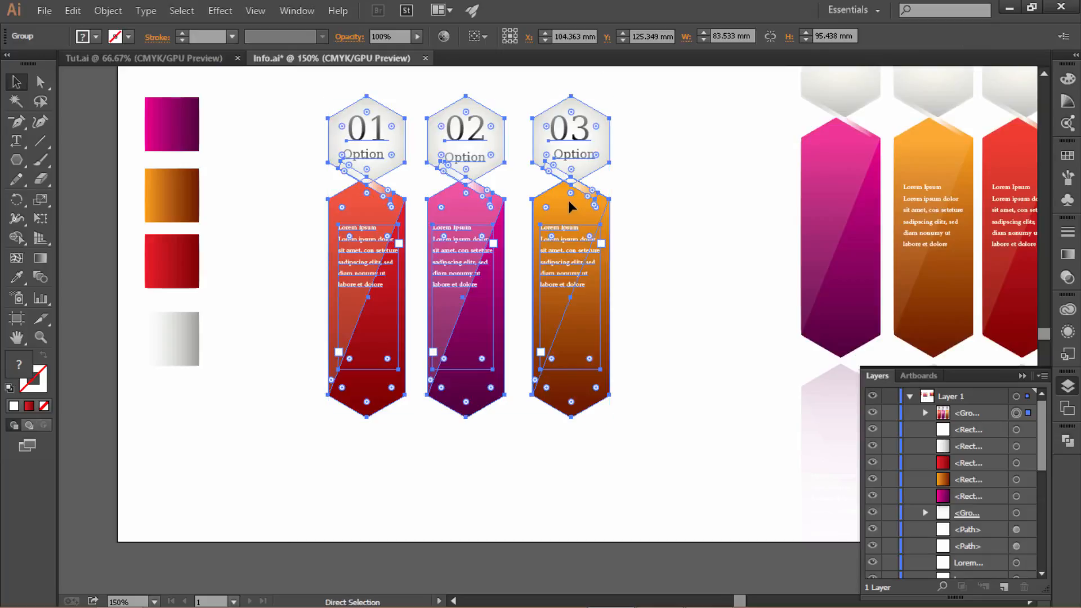
pyautogui.hotkey('ctrl', 'c')
pyautogui.hotkey('ctrl', 'v')
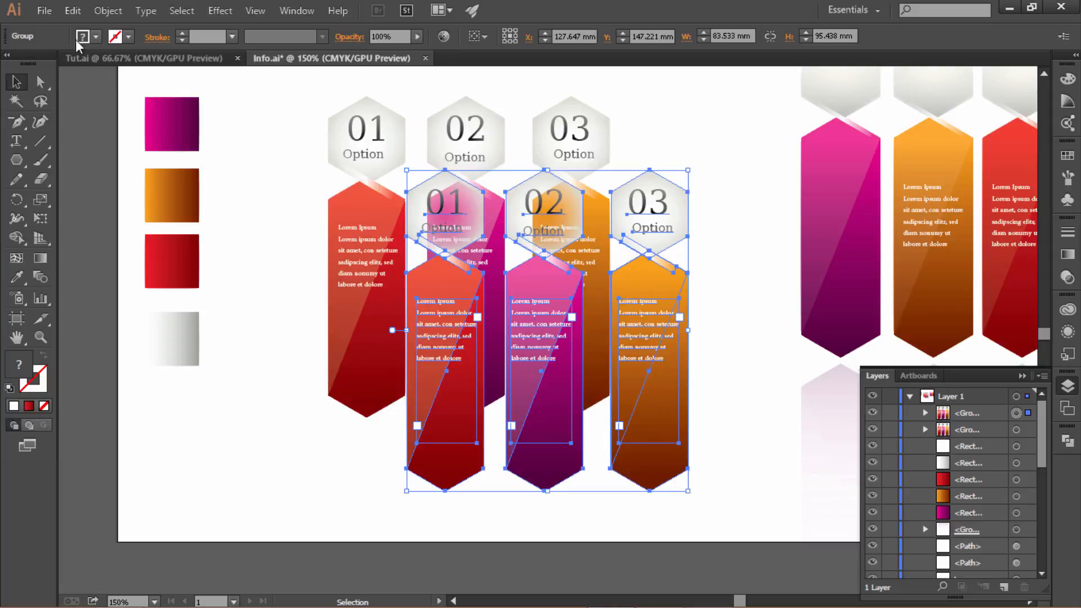
# Reflect the pasted banner group across the horizontal axis, with preview turned on
pyautogui.moveTo(23, 201); pyautogui.dragTo(70, 218)
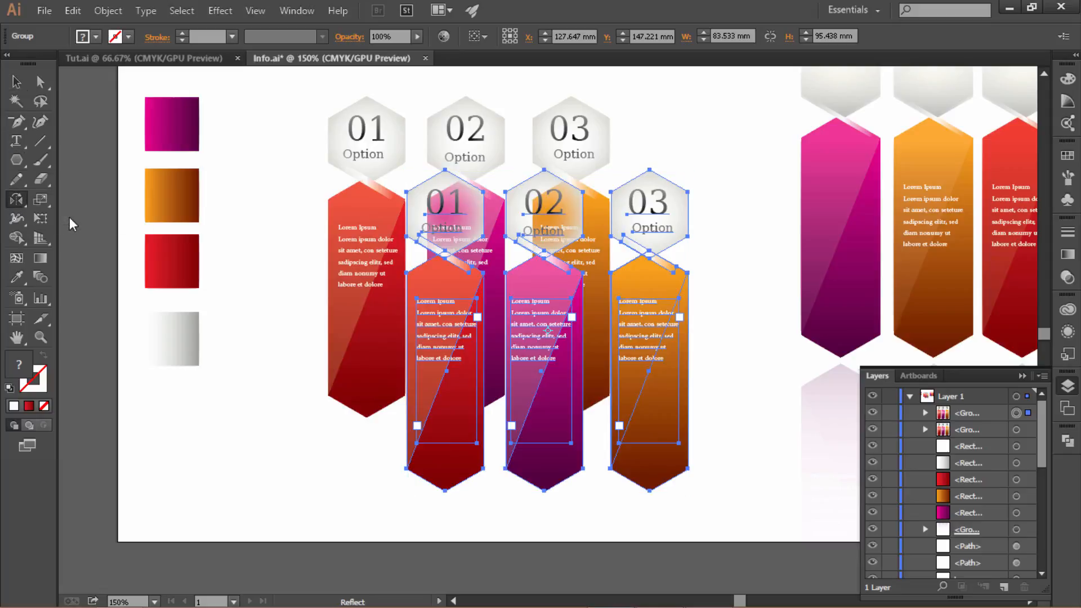
pyautogui.doubleClick(16, 200)
pyautogui.moveTo(492, 185); pyautogui.dragTo(700, 173)
pyautogui.click(662, 367)
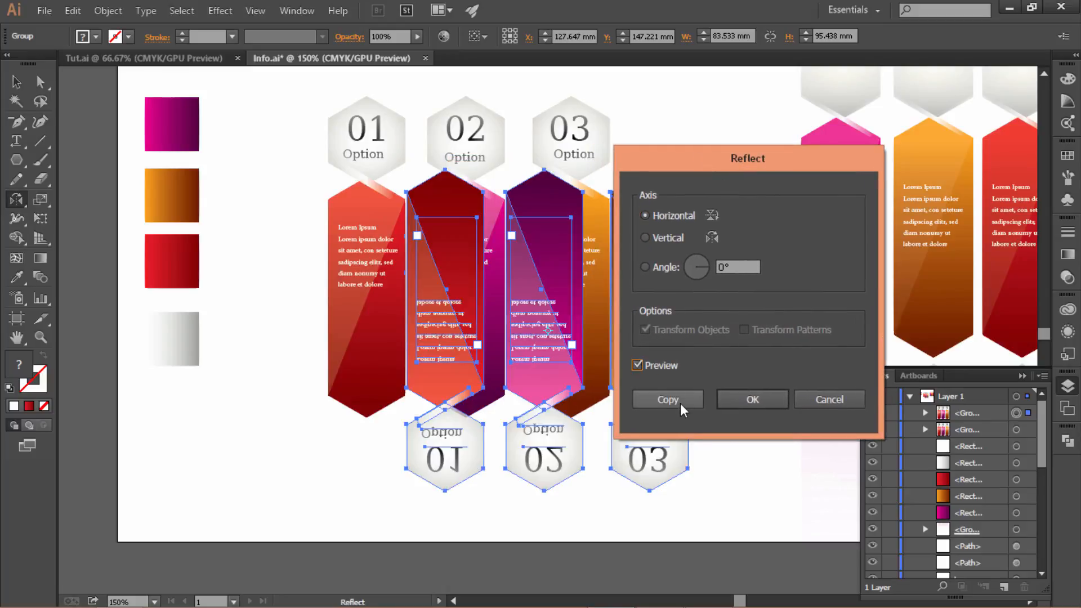
pyautogui.click(739, 401)
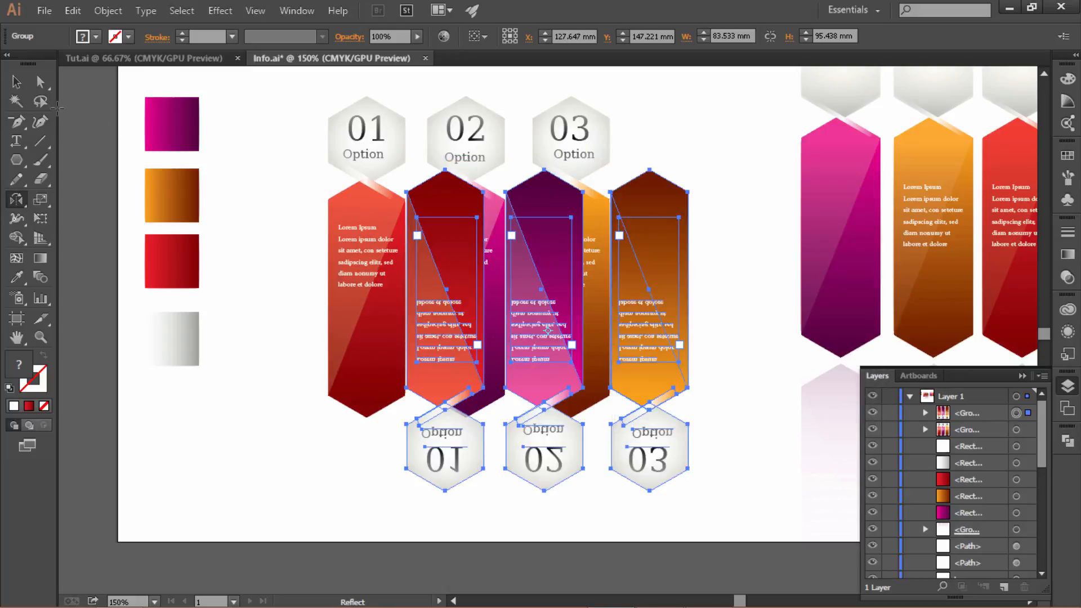
# Position the flipped group directly beneath the original banners, leaving a 5 mm gap and nudging it slightly left to align
pyautogui.click(16, 82)
pyautogui.moveTo(539, 256); pyautogui.dragTo(464, 491)
pyautogui.scroll(-3, 170, 249)
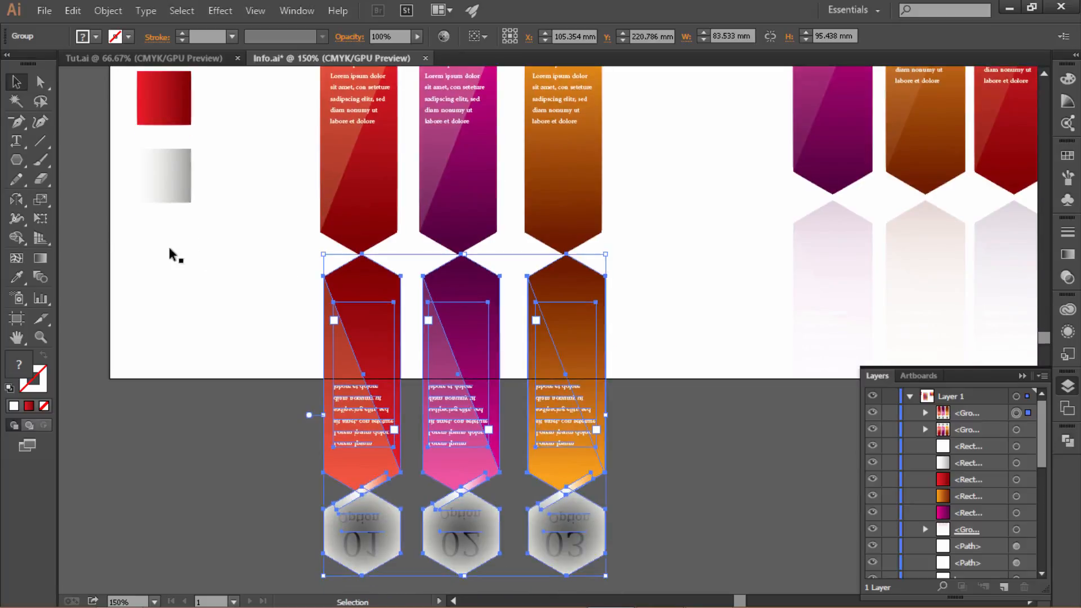
pyautogui.moveTo(16, 160); pyautogui.dragTo(79, 156)
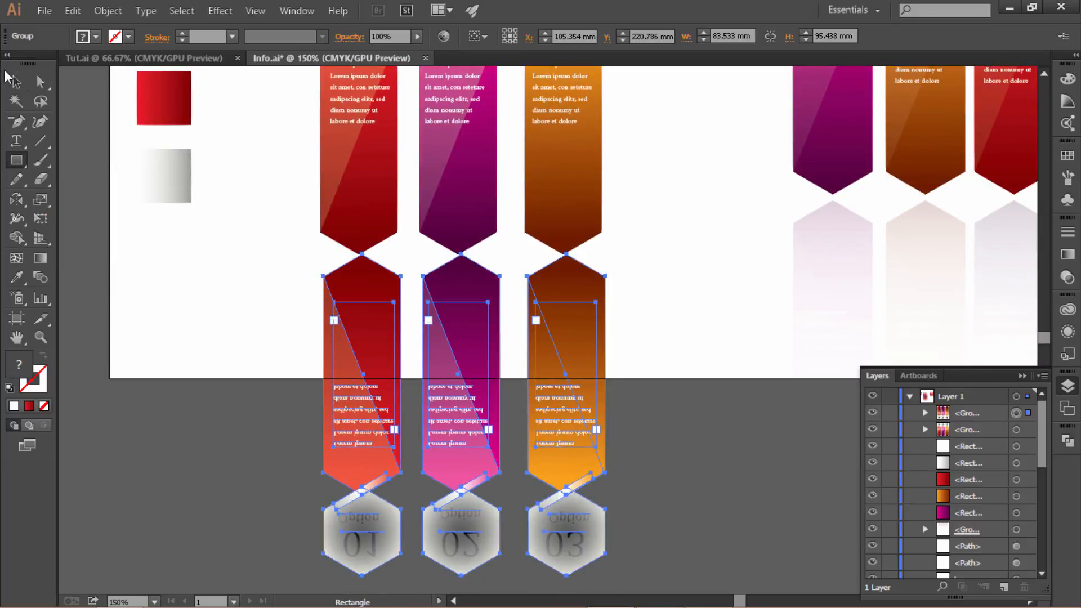
pyautogui.click(15, 82)
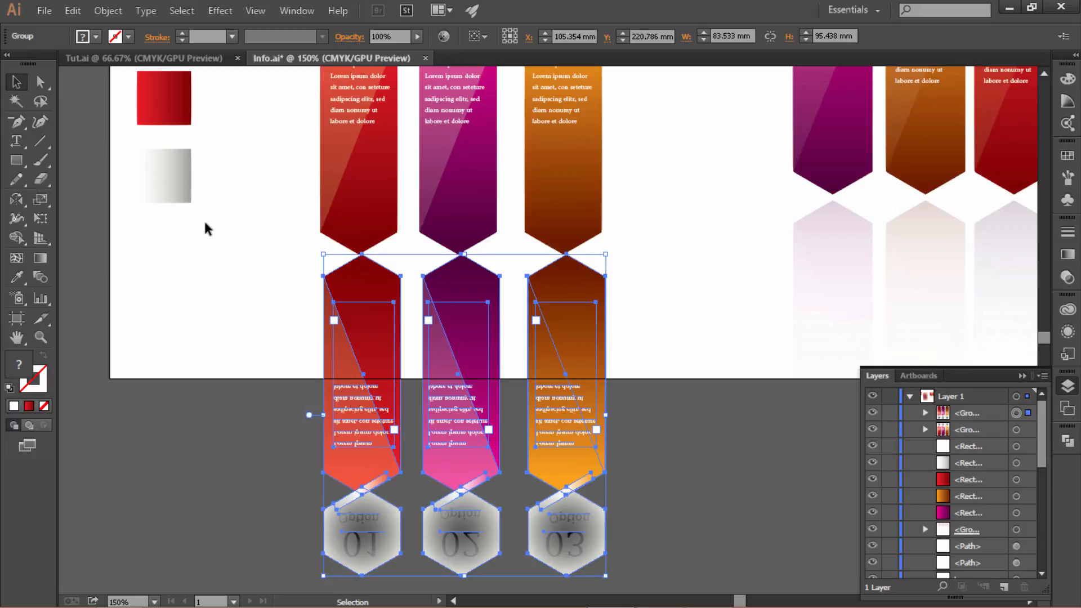
pyautogui.hotkey('shift', 'Down')
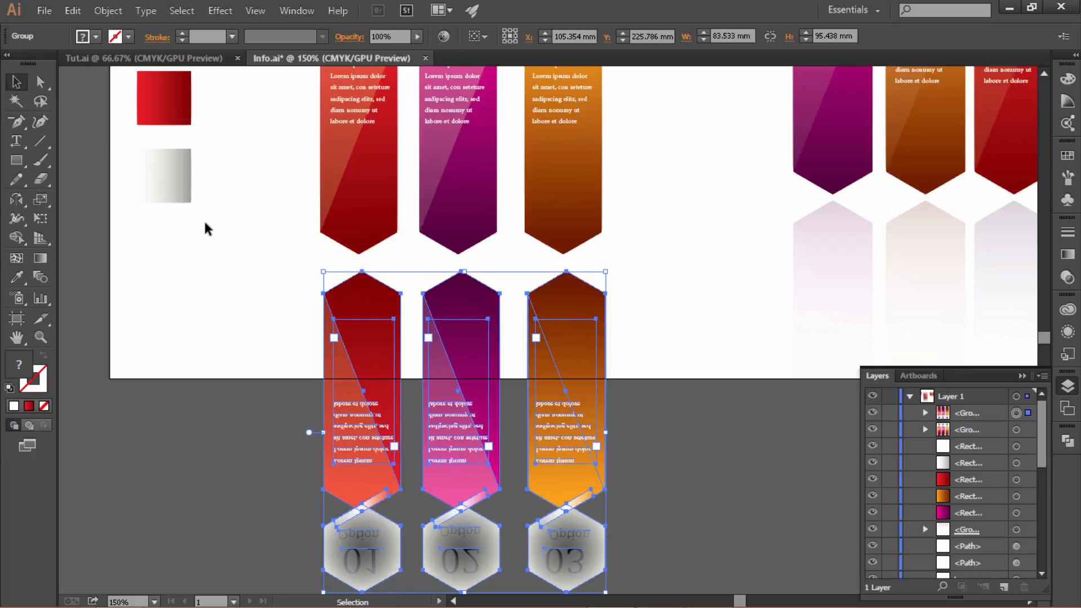
pyautogui.press('Left')
# Draw a rectangle covering the whole flipped group and fill it with a white-to-black linear gradient running downward at -90°
pyautogui.click(16, 160)
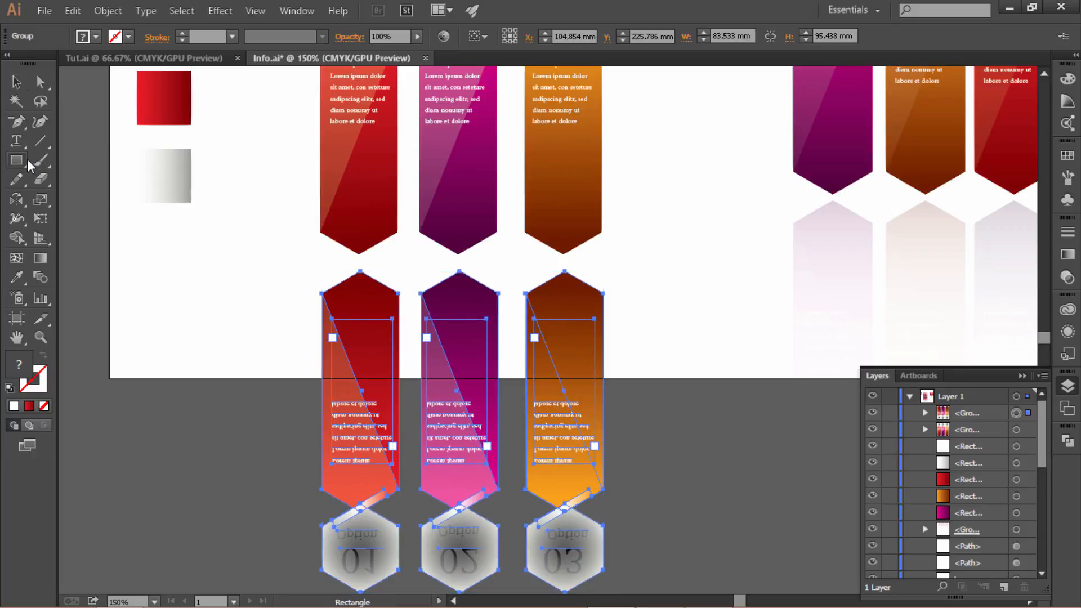
pyautogui.moveTo(216, 254); pyautogui.dragTo(672, 592)
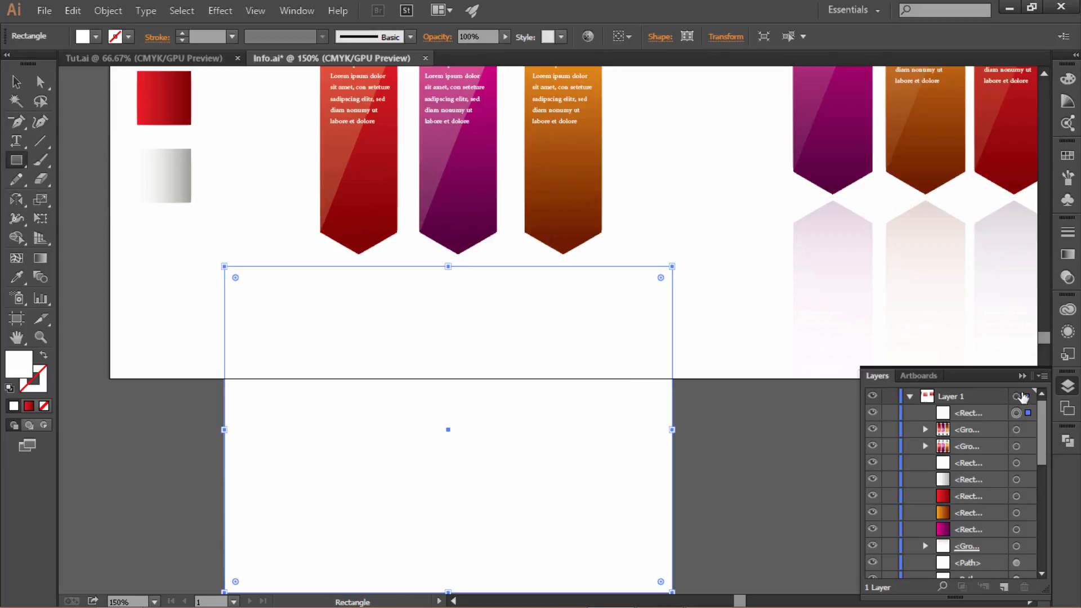
pyautogui.click(1068, 254)
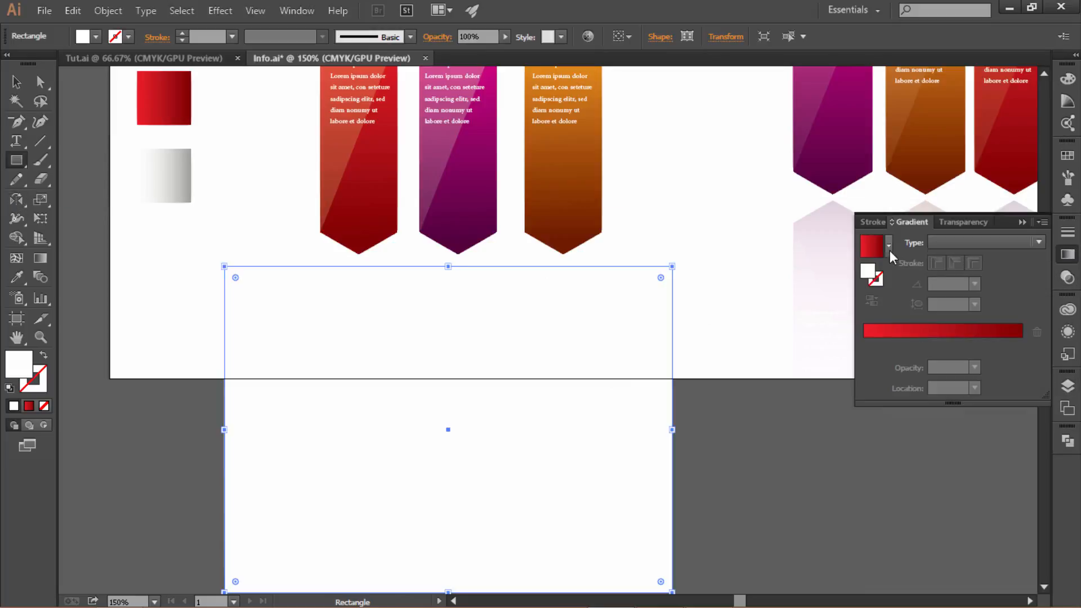
pyautogui.click(888, 247)
pyautogui.click(813, 278)
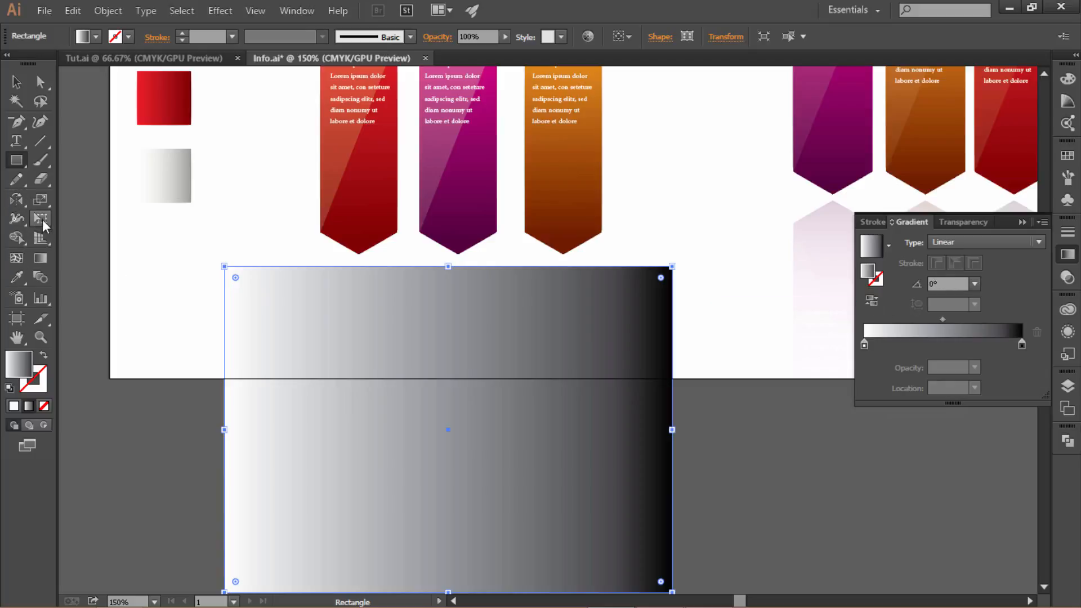
pyautogui.click(40, 257)
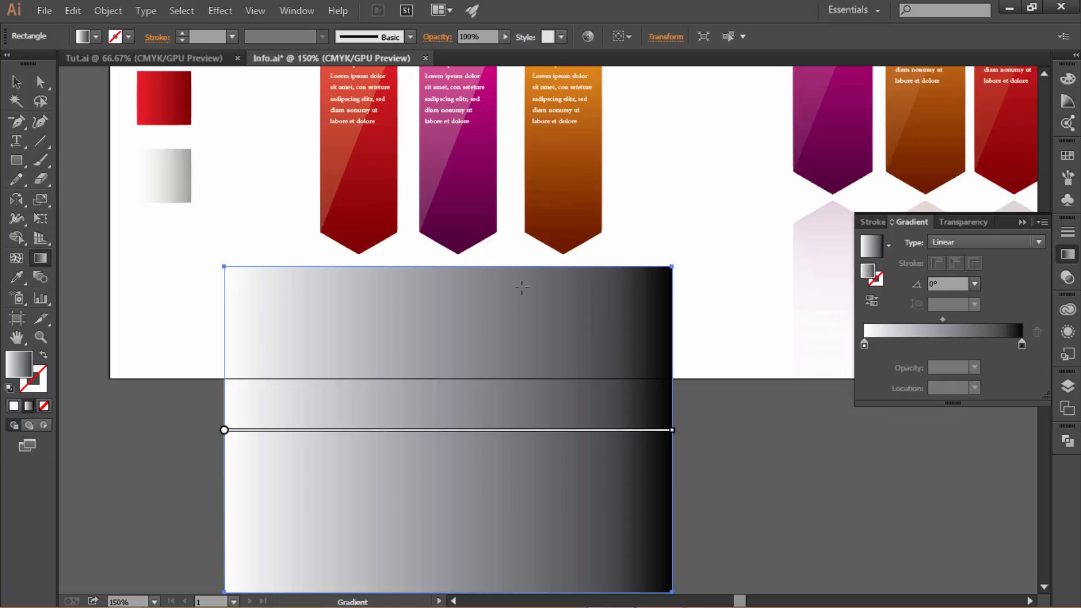
pyautogui.moveTo(448, 275); pyautogui.dragTo(451, 573)
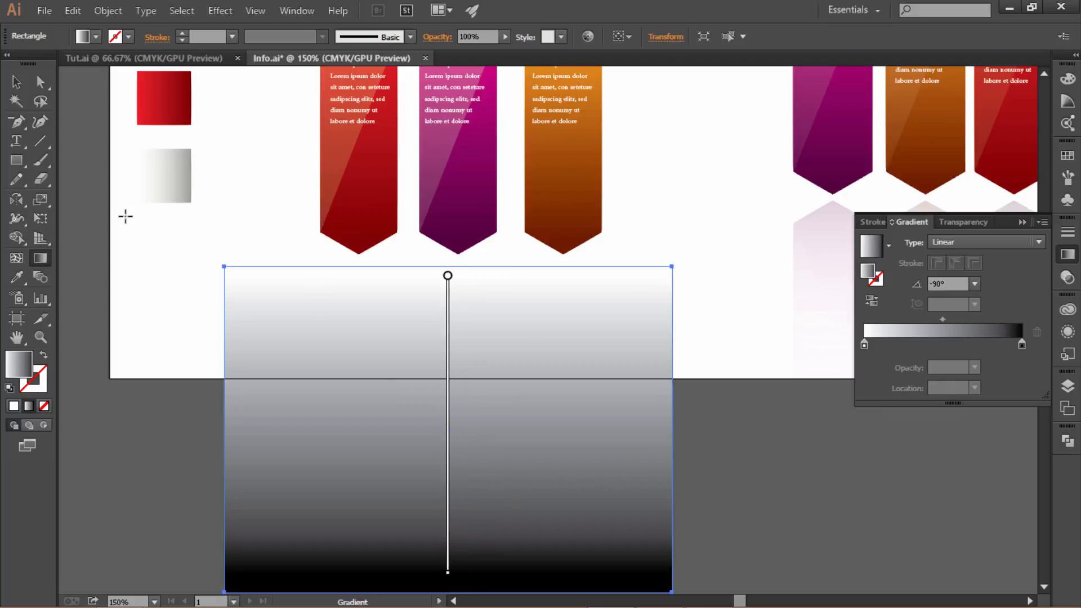
# Select the gradient rectangle together with the flipped group and make an opacity mask from them
pyautogui.click(16, 82)
pyautogui.moveTo(170, 273); pyautogui.dragTo(752, 503)
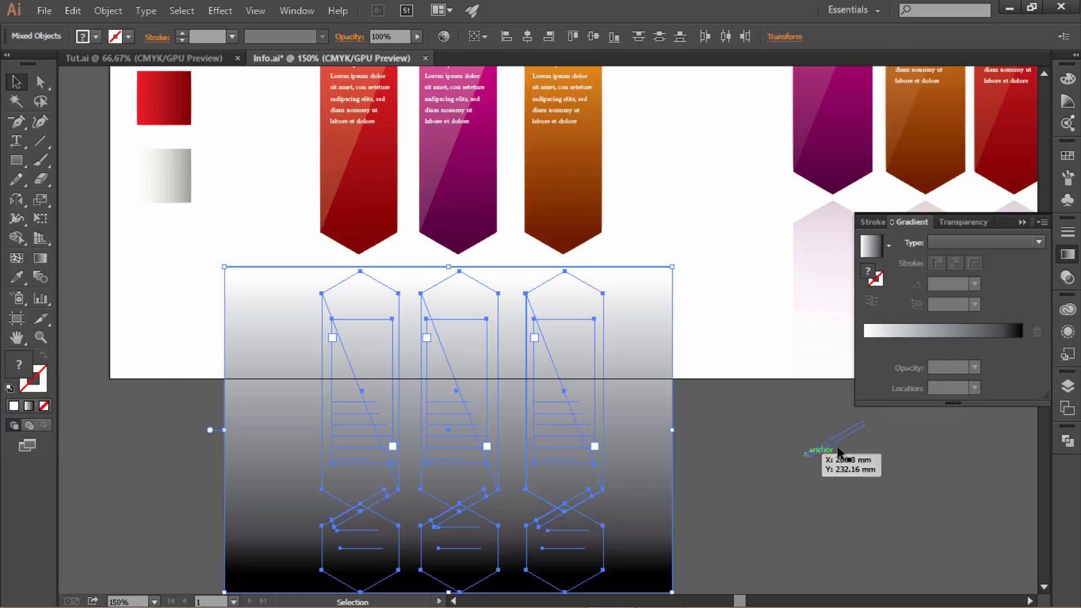
pyautogui.click(969, 222)
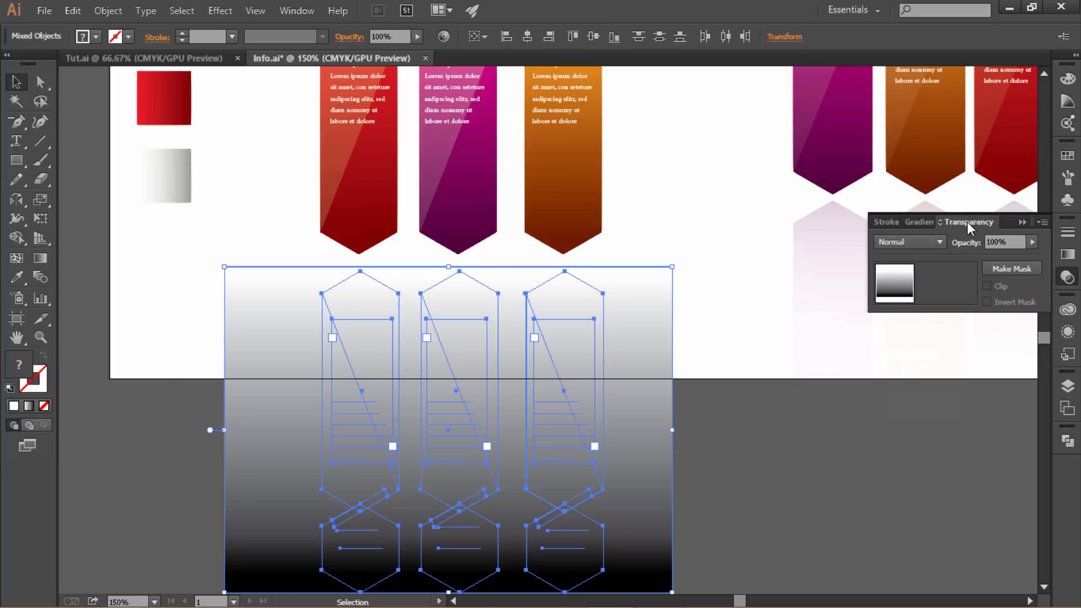
pyautogui.click(1004, 271)
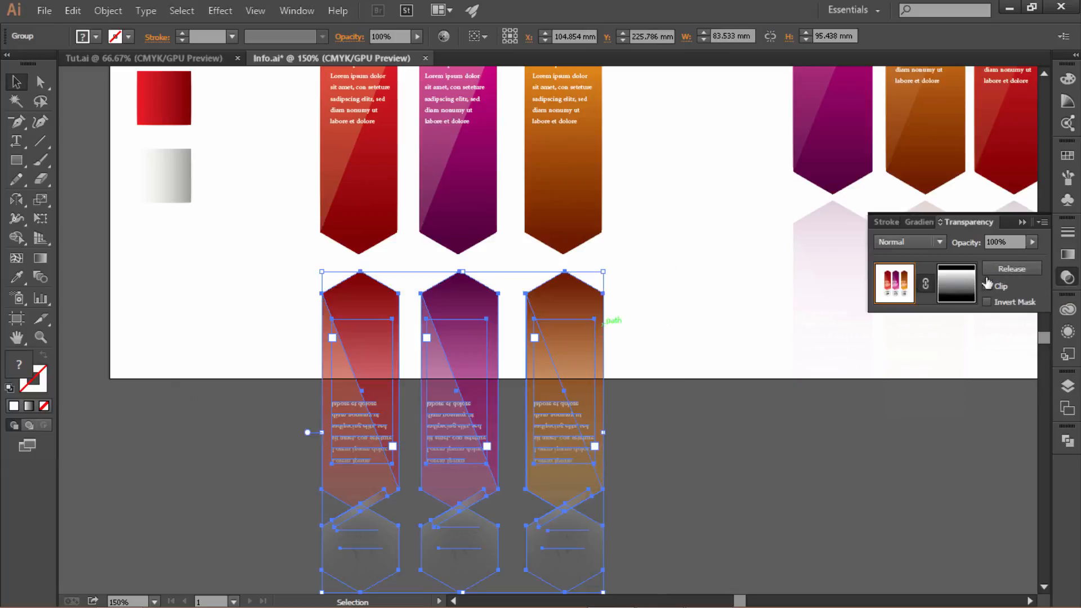
# Set the masked reflection's opacity to 43% and deselect it
pyautogui.click(1031, 241)
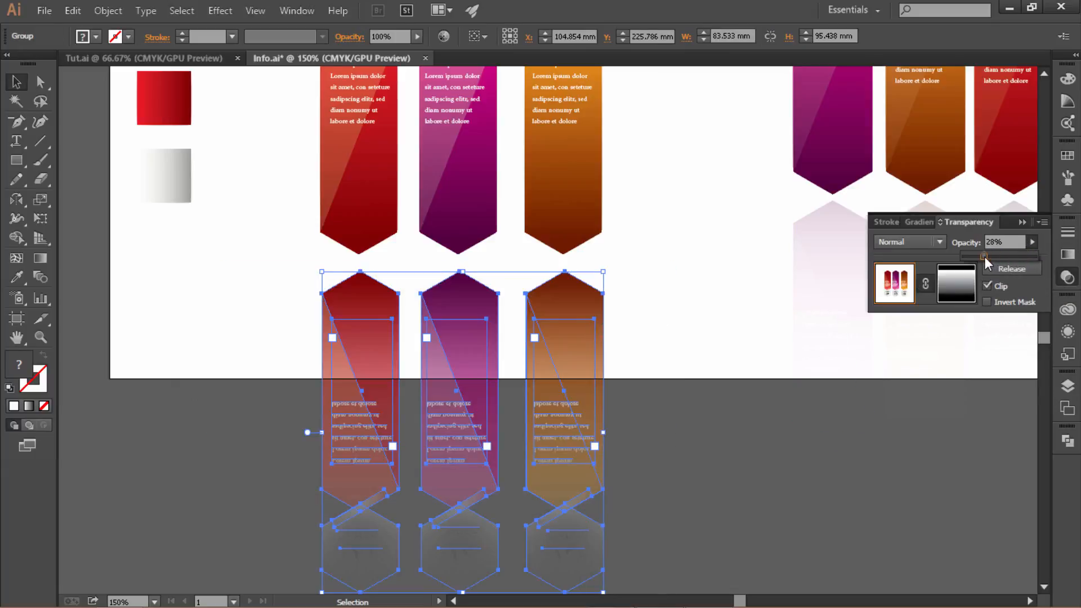
pyautogui.moveTo(985, 258); pyautogui.dragTo(993, 257)
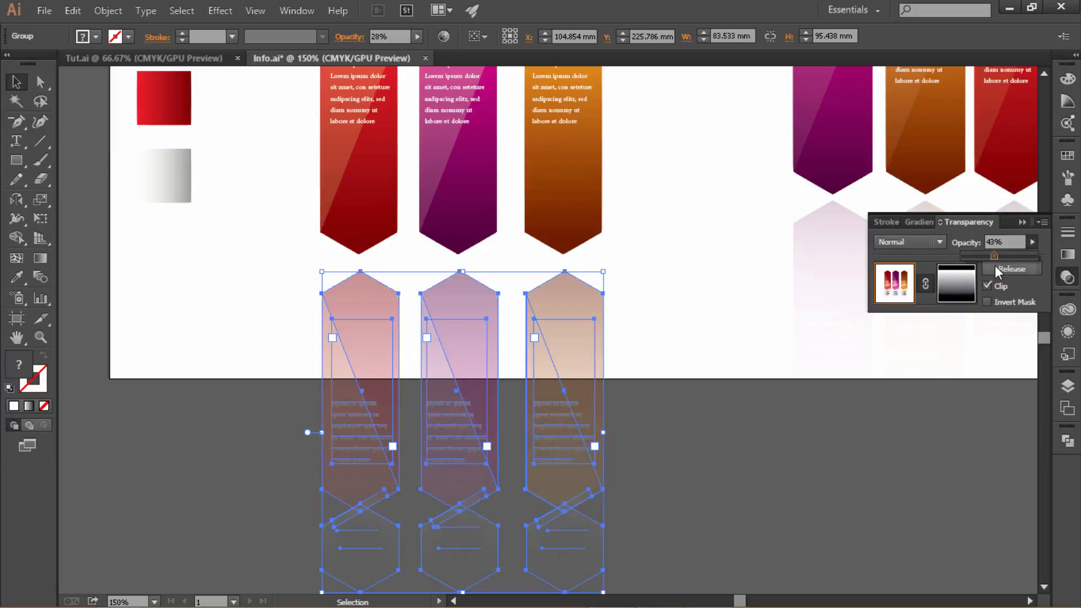
pyautogui.click(745, 312)
pyautogui.click(721, 307)
pyautogui.click(601, 286)
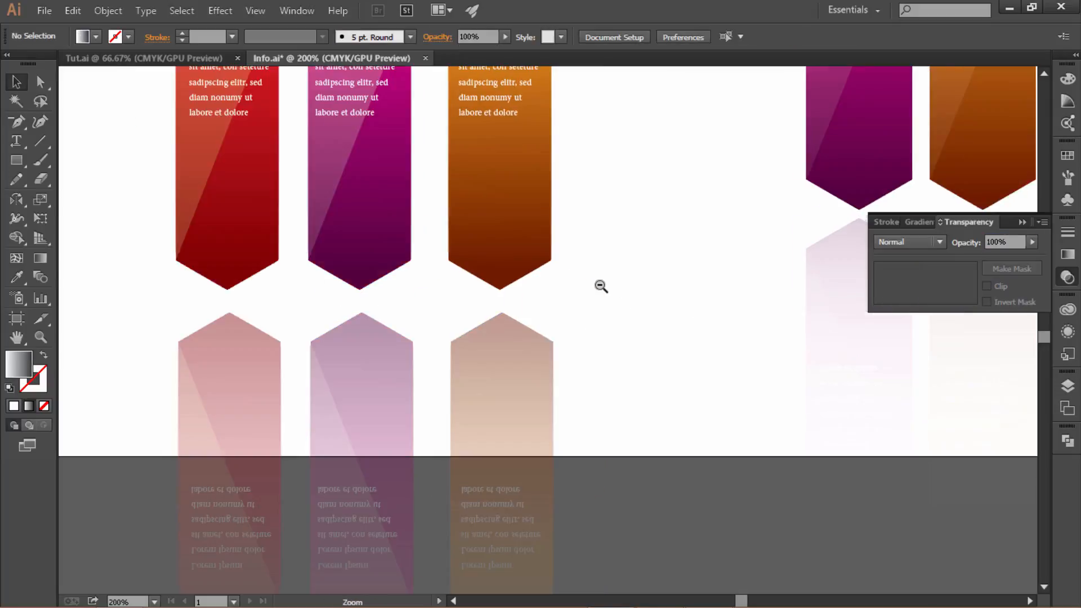
pyautogui.moveTo(583, 299); pyautogui.dragTo(619, 433)
pyautogui.keyDown('ctrl'); pyautogui.keyDown('alt'); pyautogui.click(637, 353); pyautogui.keyUp('alt'); pyautogui.keyUp('ctrl')
pyautogui.moveTo(627, 353); pyautogui.dragTo(686, 466)
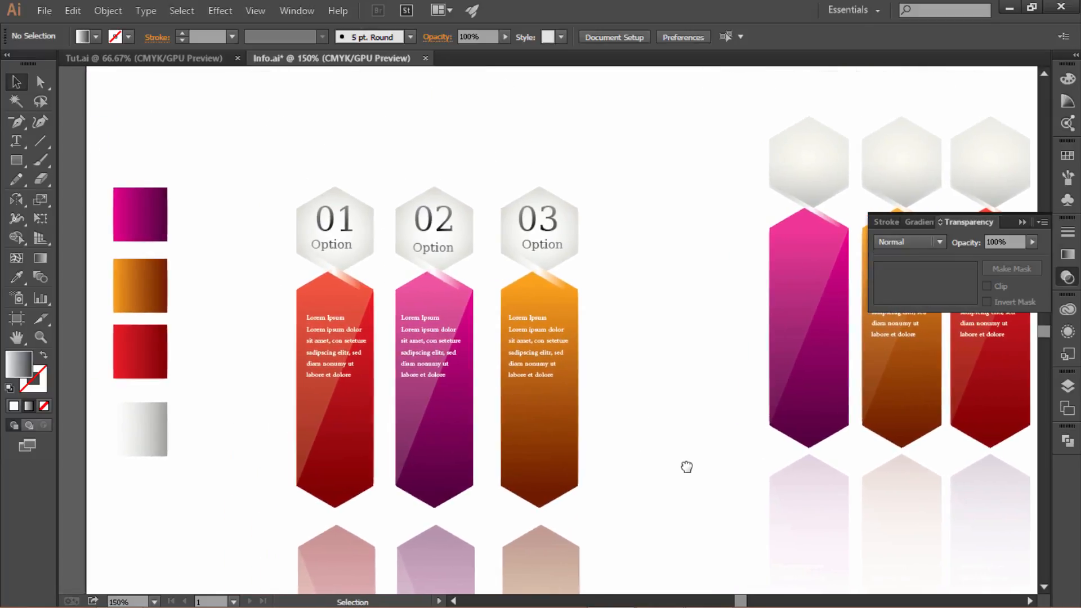